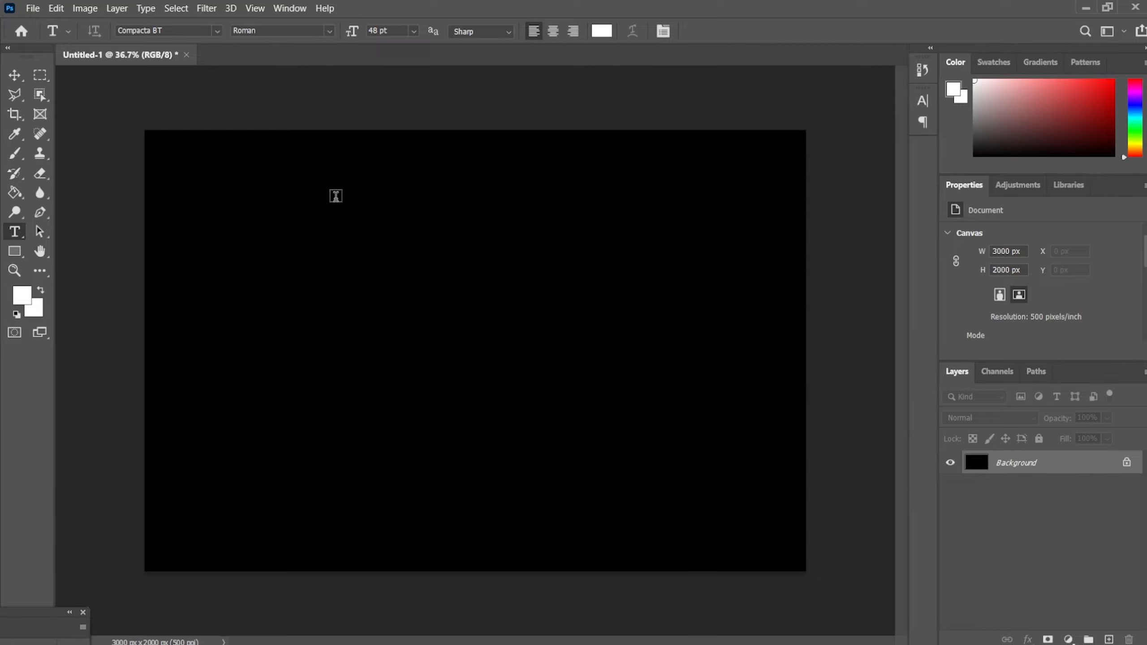
# Add the text "IT'S / GOOD / TO BE / DIFFERENT" on four lines in the upper middle of the black canvas.
pyautogui.click(362, 217)
pyautogui.write("IT'S")
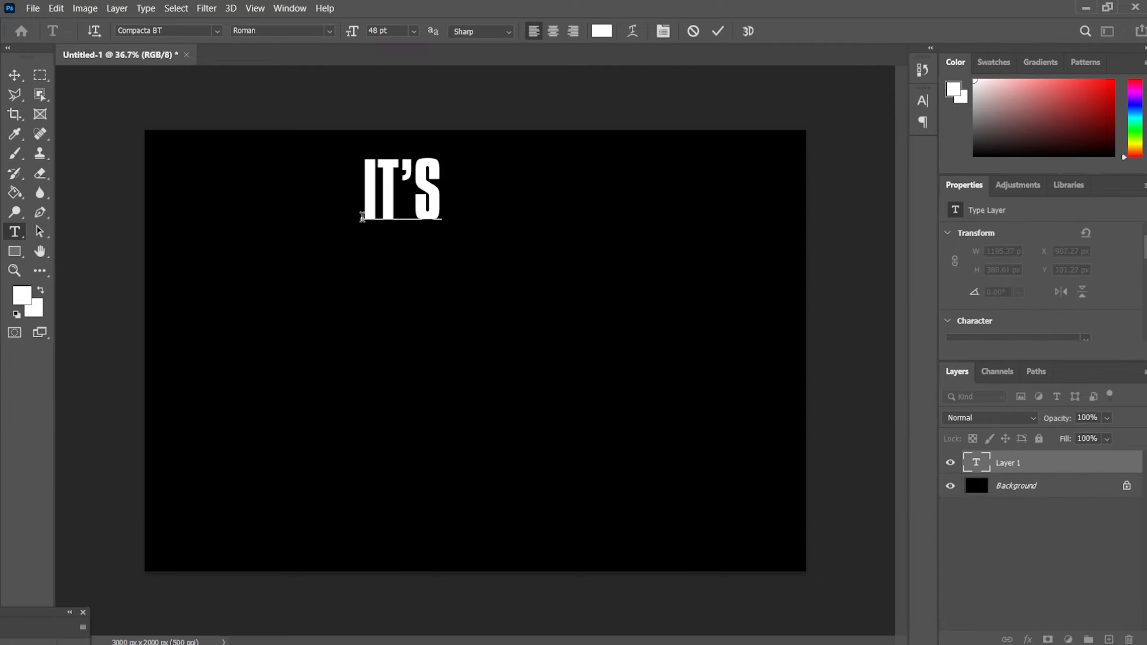
pyautogui.press('Return')
pyautogui.write('GOOD')
pyautogui.press('Return')
pyautogui.write('TO BE')
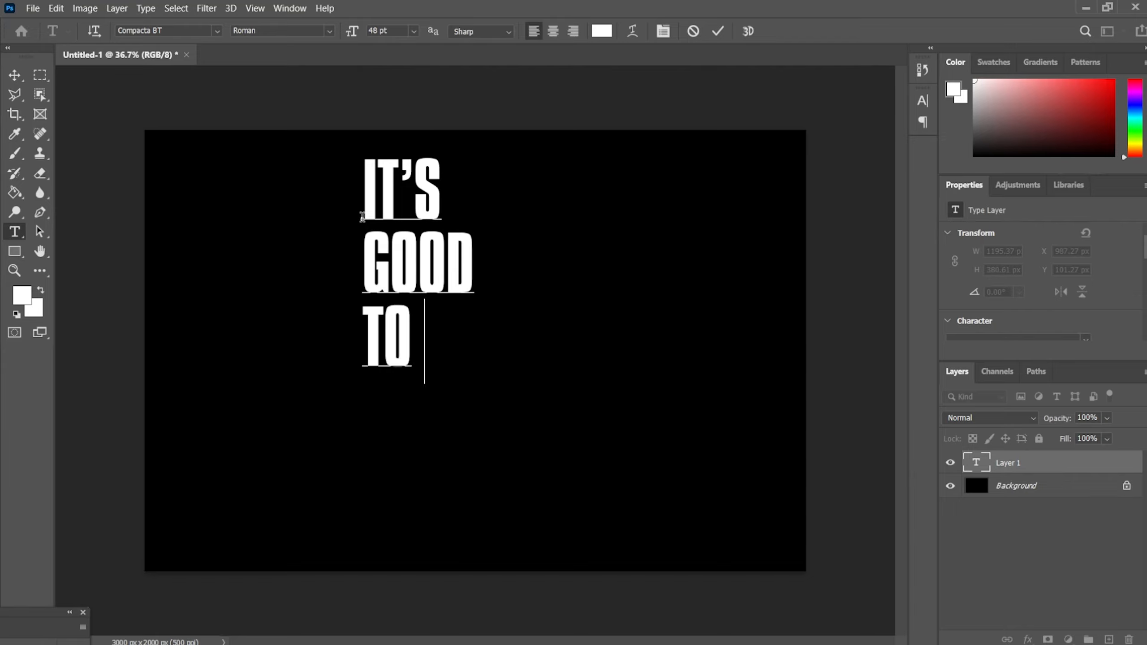
pyautogui.press('Return')
pyautogui.write('DIFFERENT')
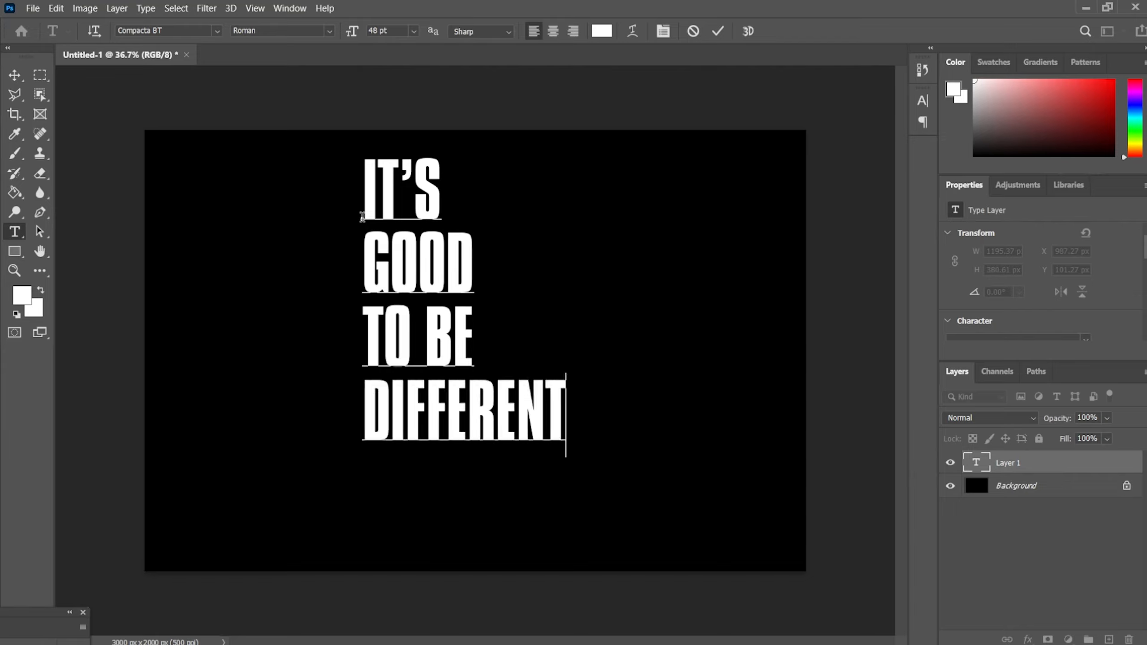
# Scale the four-line text to about 131% and center it on the canvas.
pyautogui.moveTo(566, 410); pyautogui.dragTo(362, 181)
pyautogui.click(56, 9)
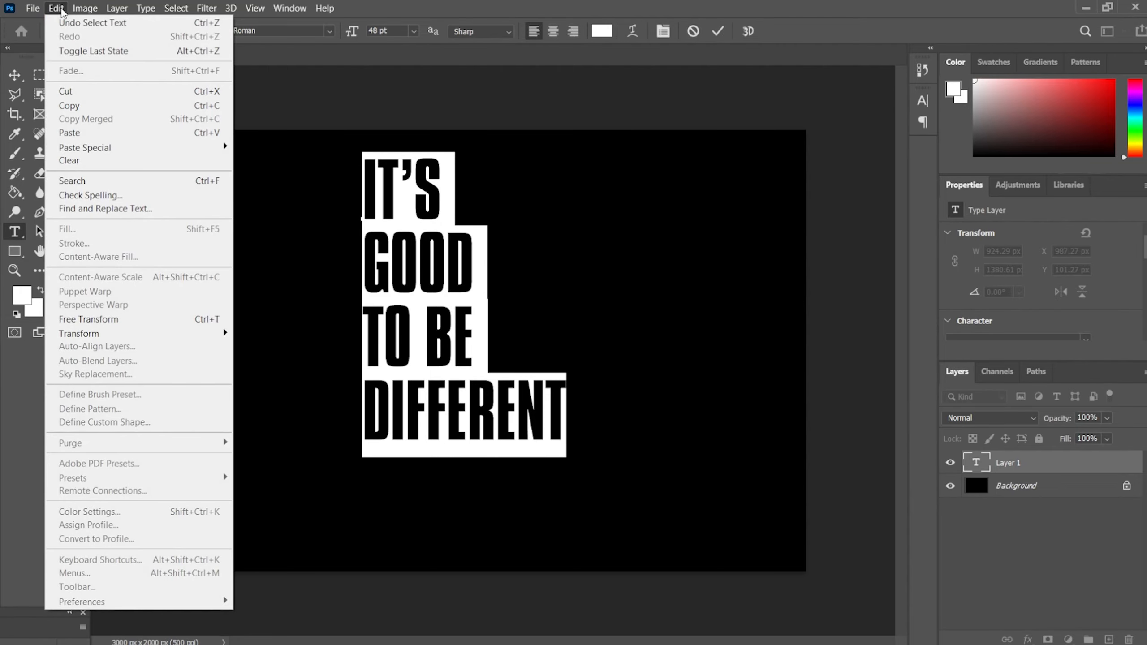
pyautogui.click(97, 319)
pyautogui.moveTo(567, 461); pyautogui.dragTo(630, 550)
pyautogui.moveTo(542, 499); pyautogui.dragTo(521, 494)
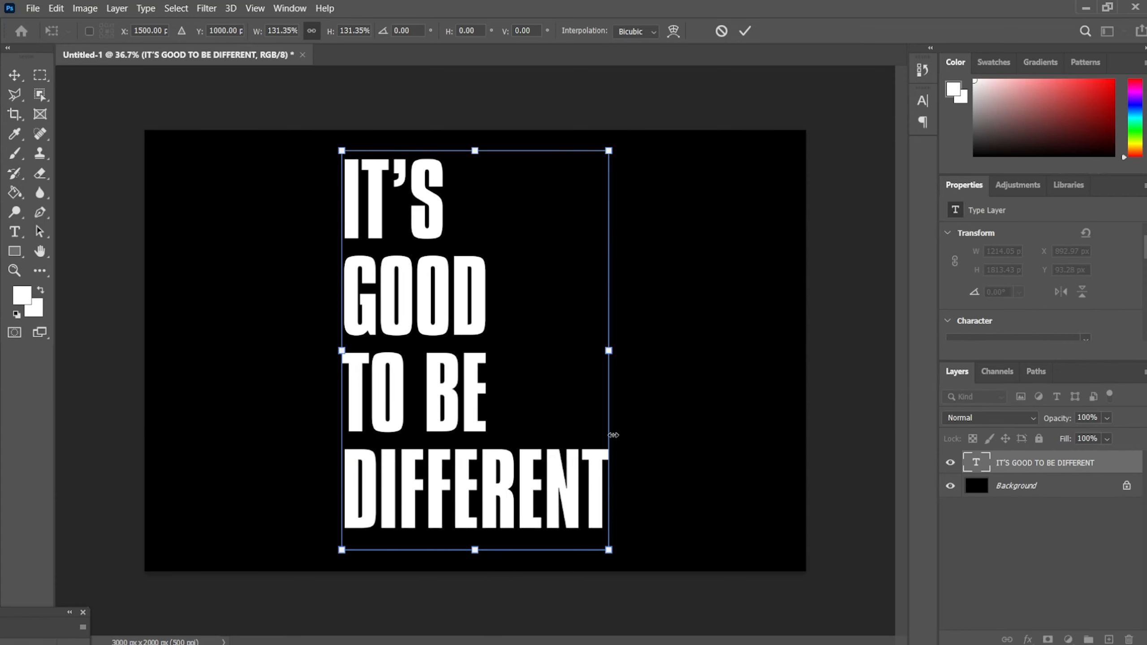
pyautogui.click(742, 32)
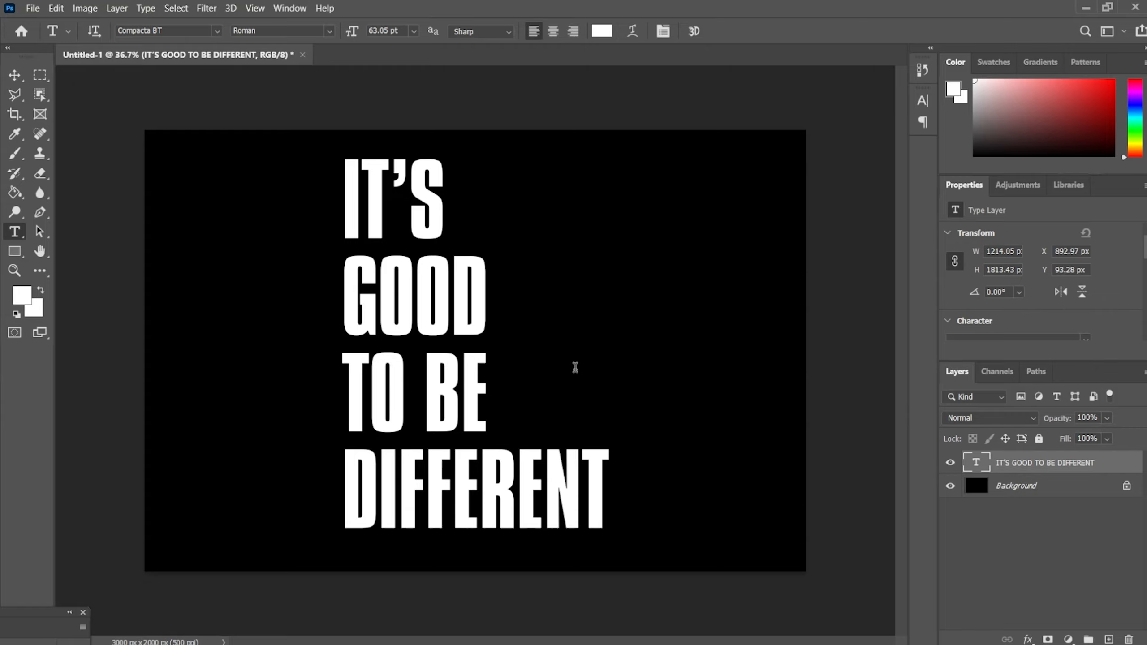
# Open the HeavyGrungyPaint texture image as a separate document, accepting the Camera Raw defaults.
pyautogui.click(32, 8)
pyautogui.click(53, 38)
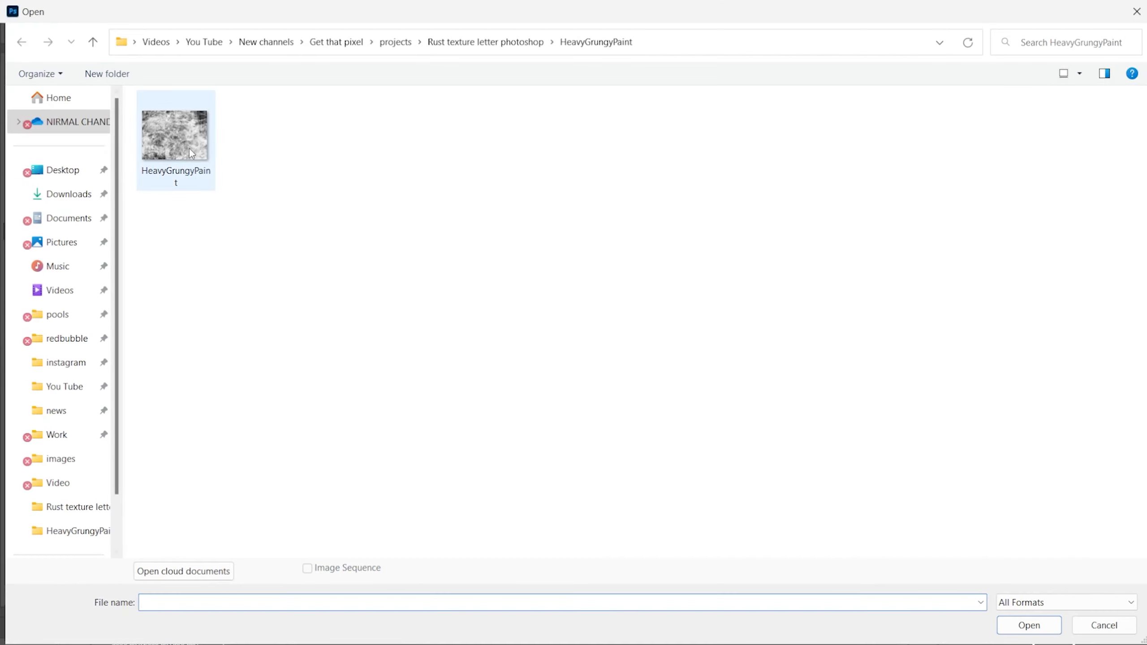
pyautogui.click(176, 138)
pyautogui.click(1010, 619)
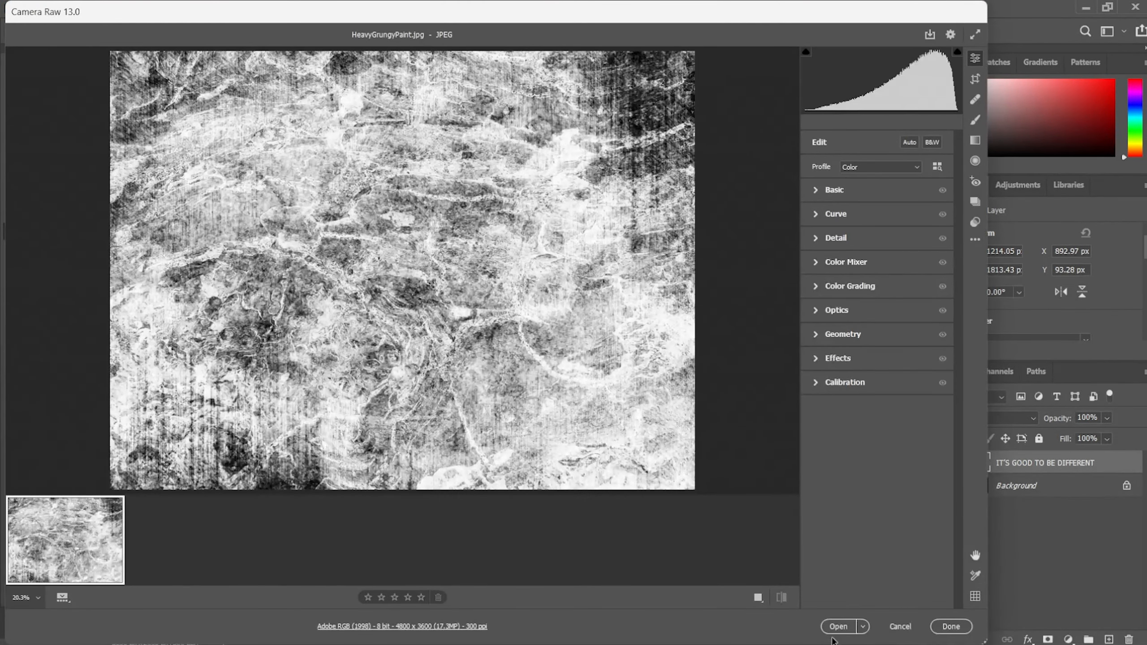
pyautogui.click(833, 623)
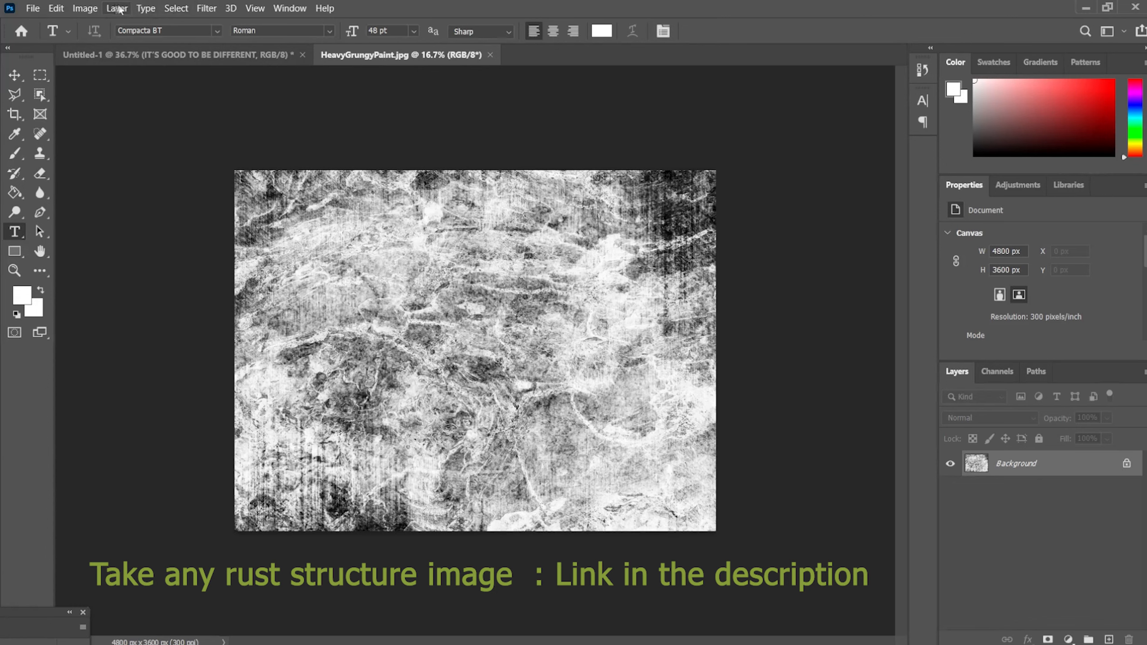
# Desaturate the grunge texture with Hue/Saturation by setting the saturation to -100.
pyautogui.click(84, 8)
pyautogui.moveTo(120, 45)
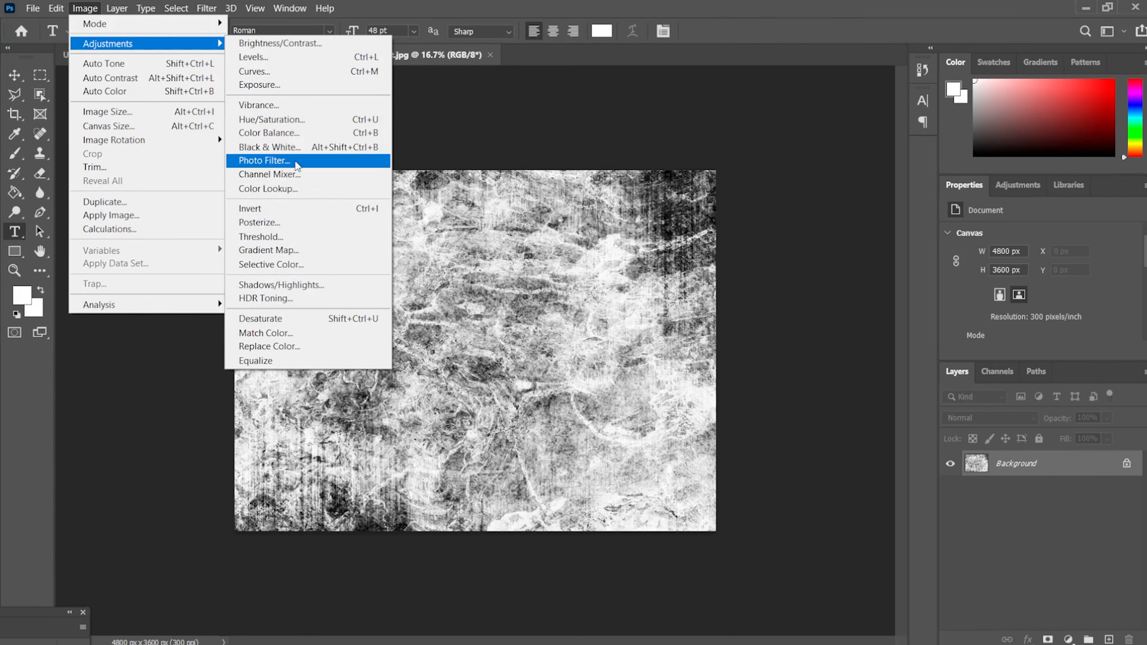
pyautogui.click(286, 121)
pyautogui.moveTo(827, 415); pyautogui.dragTo(745, 416)
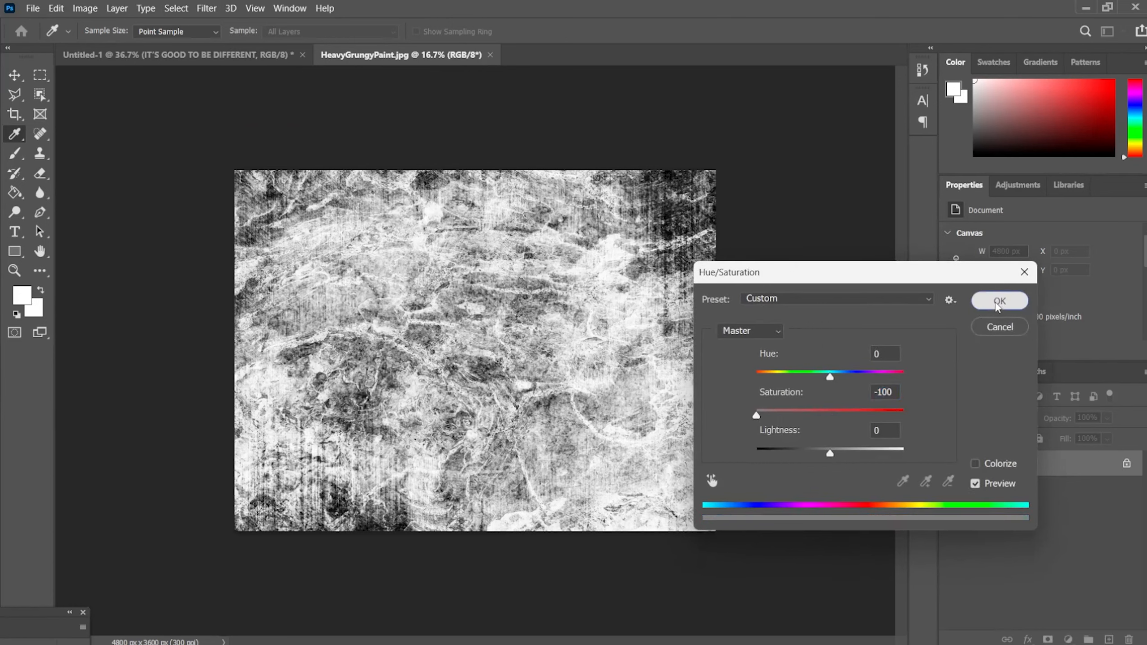
pyautogui.click(999, 301)
pyautogui.press('t')
# Increase the texture's contrast with Levels, setting the input levels to 50, 0.59 and 248.
pyautogui.click(86, 8)
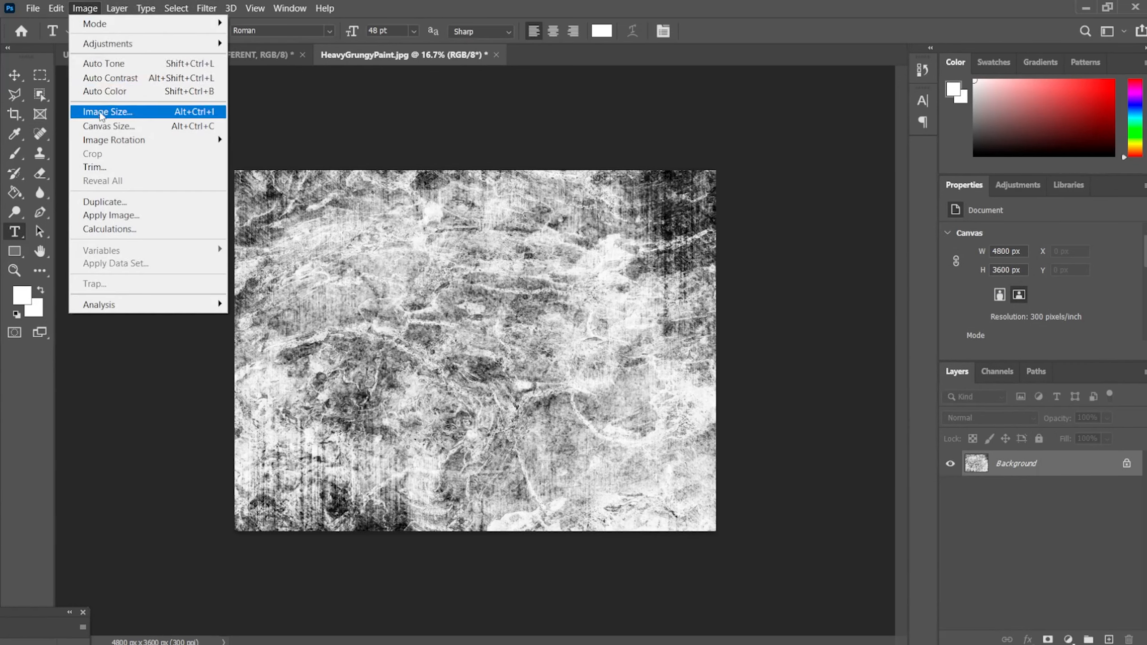
pyautogui.moveTo(145, 46)
pyautogui.click(263, 58)
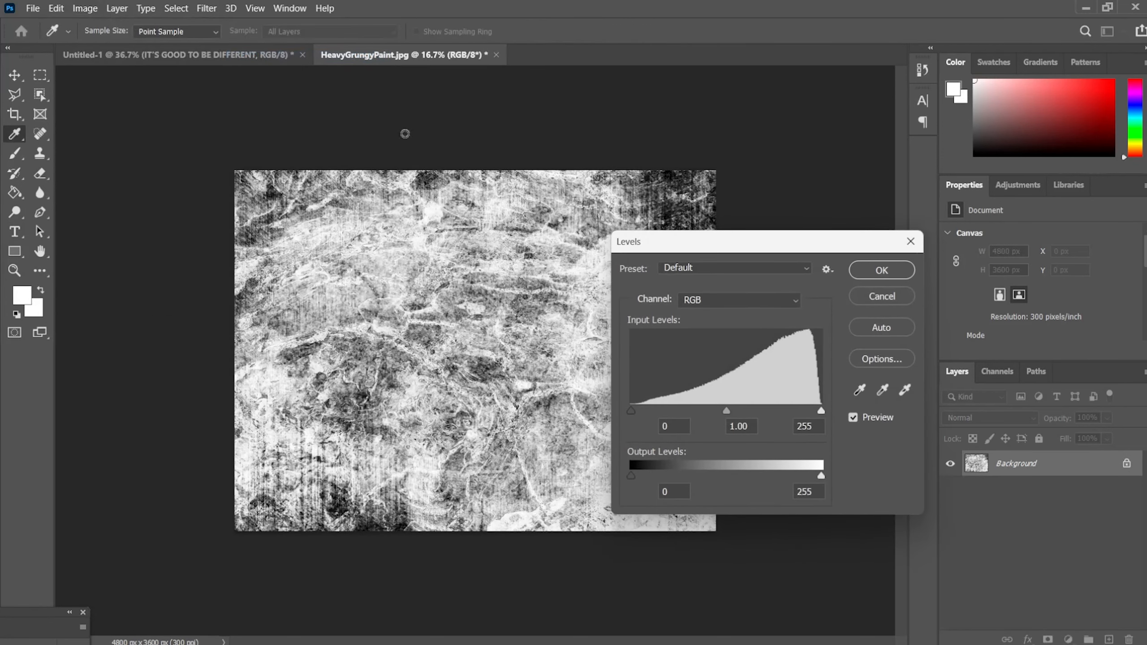
pyautogui.moveTo(726, 410); pyautogui.dragTo(763, 409)
pyautogui.moveTo(631, 410); pyautogui.dragTo(649, 409)
pyautogui.moveTo(820, 411); pyautogui.dragTo(816, 411)
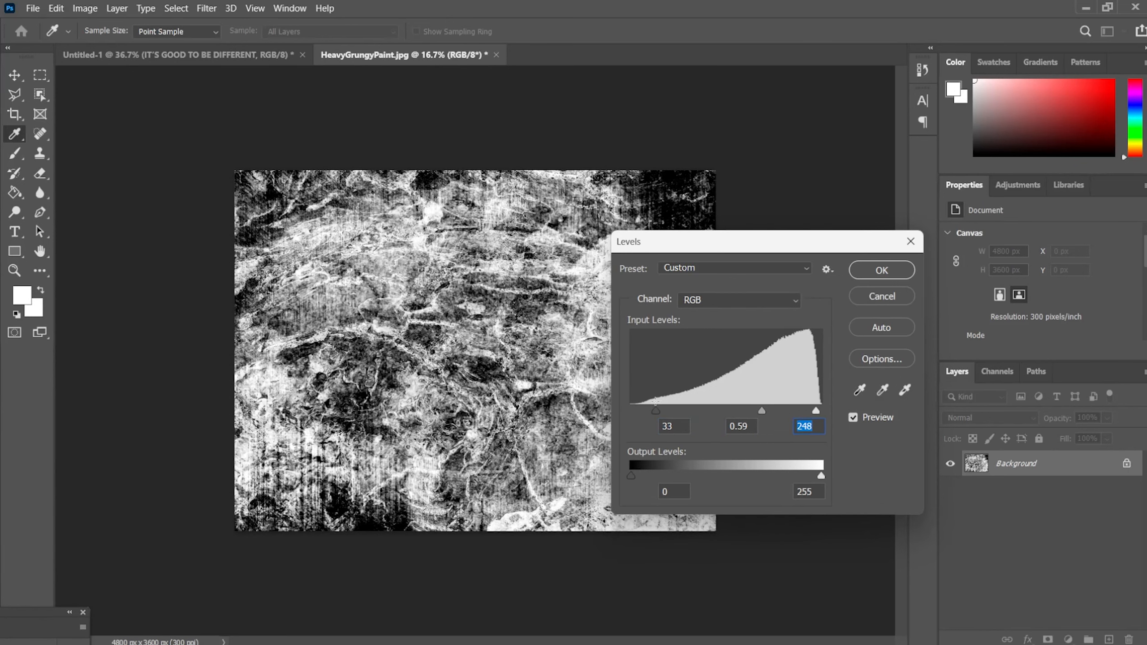
pyautogui.moveTo(649, 410); pyautogui.dragTo(668, 412)
pyautogui.moveTo(663, 241); pyautogui.dragTo(726, 383)
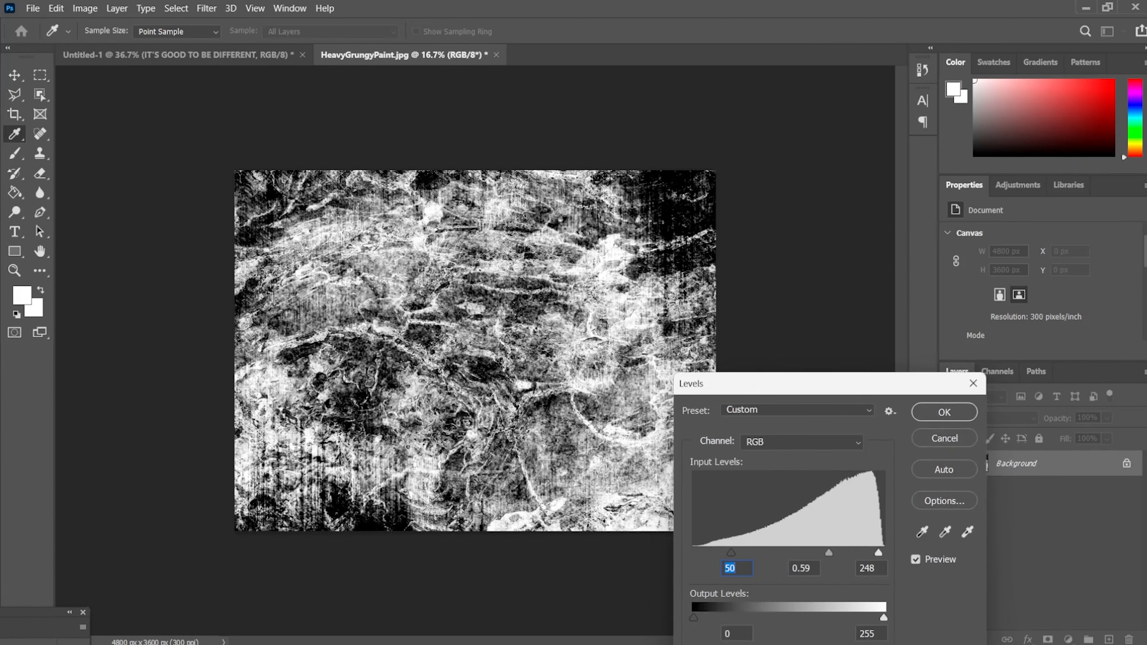
pyautogui.click(939, 419)
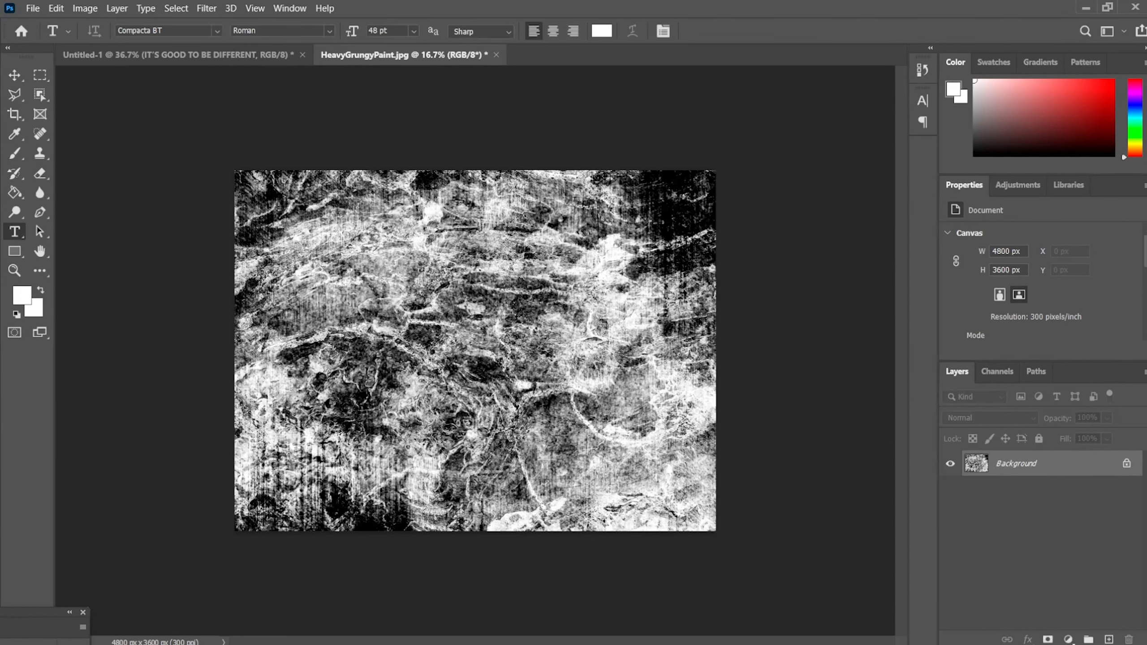
# Copy the entire grunge texture and paste it as a new layer above the text in Untitled-1.
pyautogui.hotkey('ctrl', 'a')
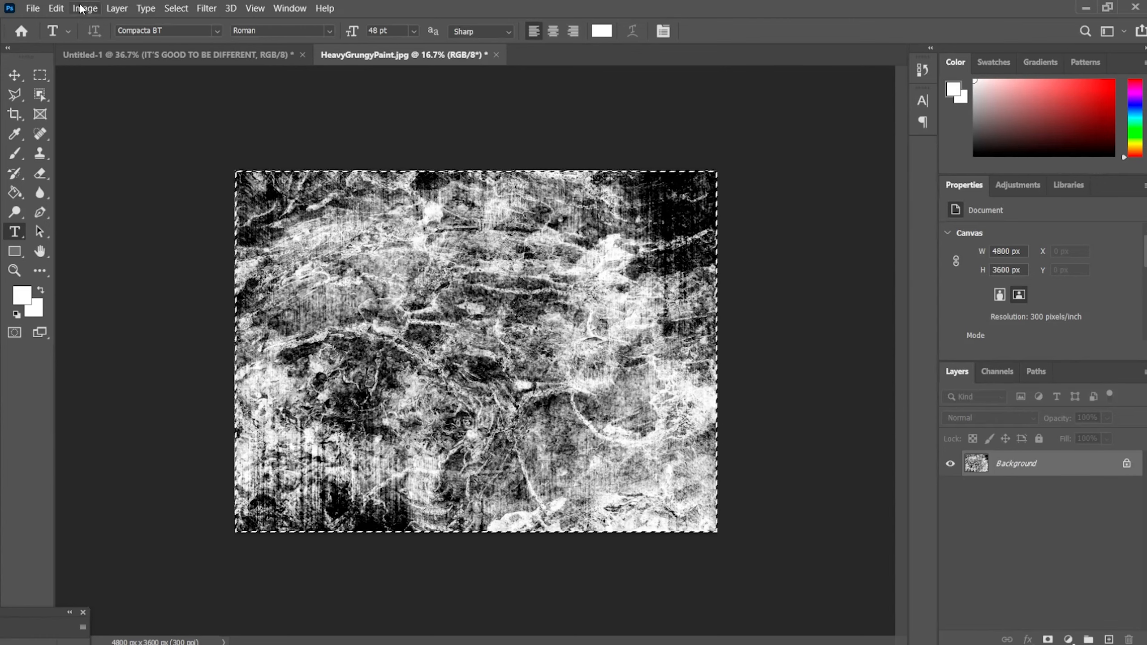
pyautogui.click(56, 8)
pyautogui.click(79, 106)
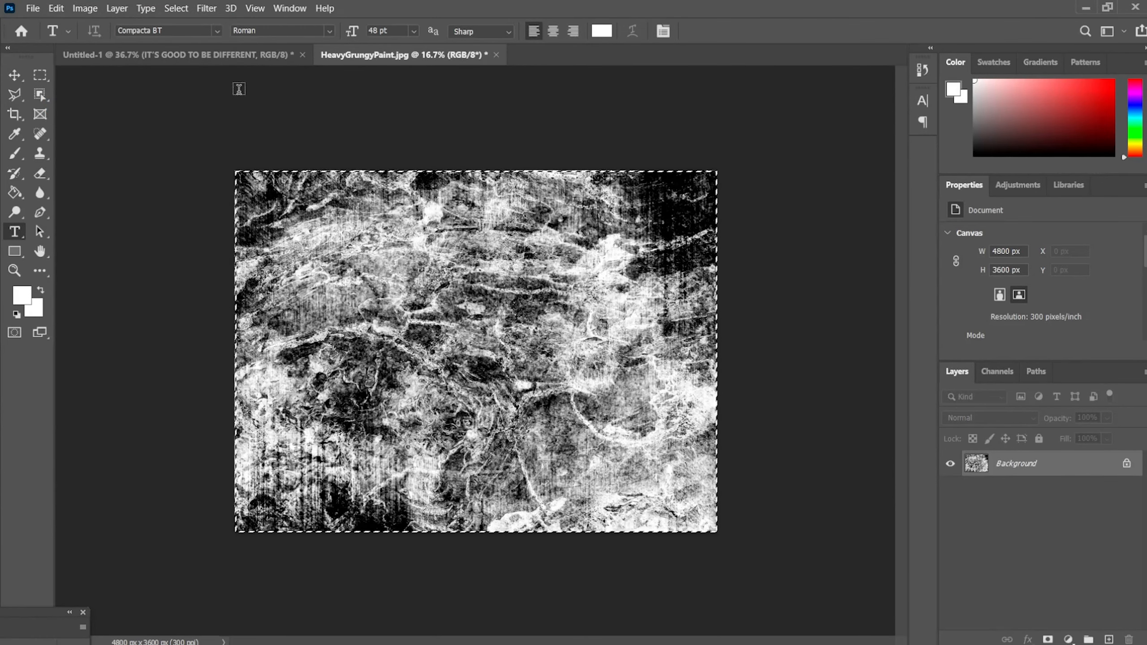
pyautogui.hotkey('ctrl', 'Tab')
pyautogui.hotkey('ctrl', 'v')
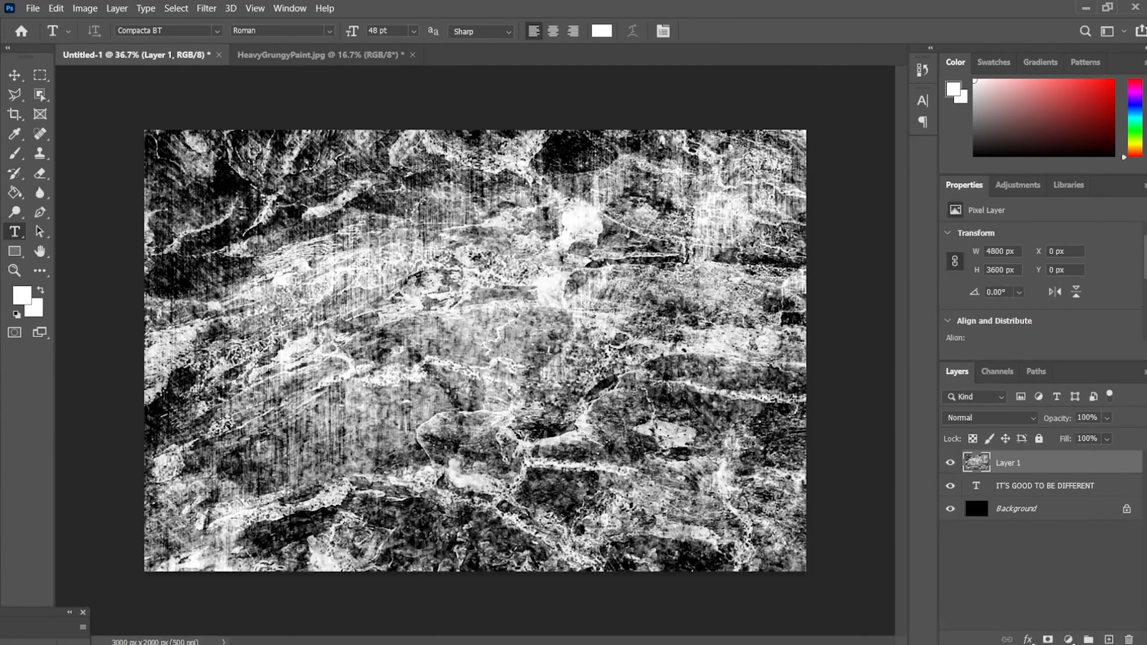
# Scale the pasted texture to about 53.4% centered on the canvas, and clip it to the text layer.
pyautogui.click(55, 9)
pyautogui.click(89, 319)
pyautogui.hotkey('ctrl', '0')
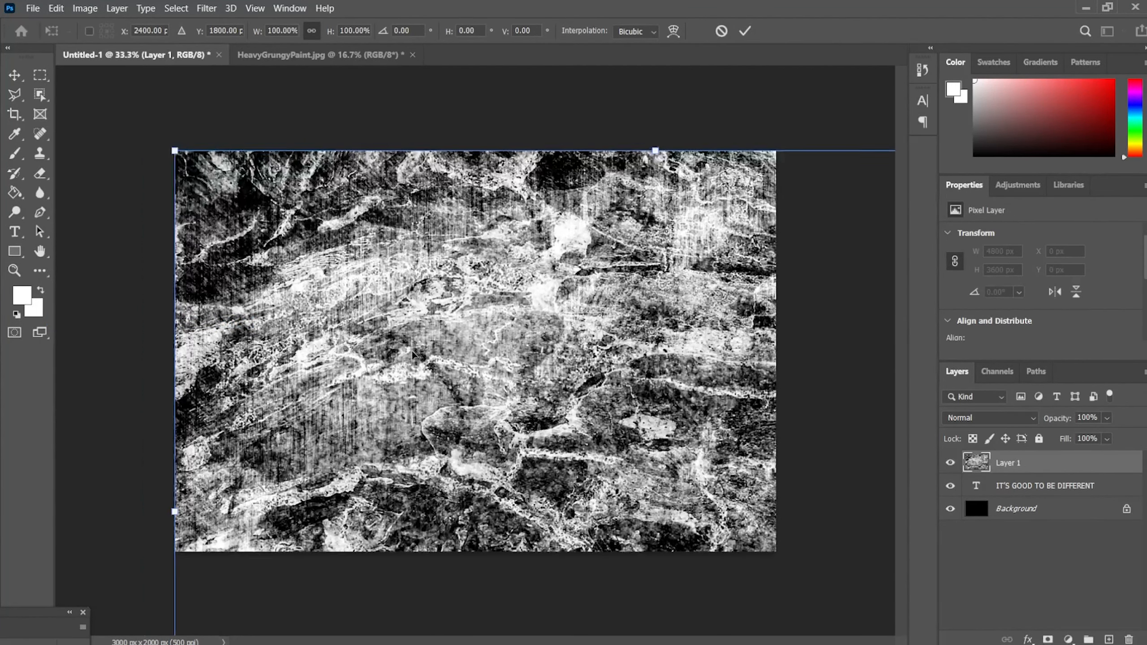
pyautogui.moveTo(815, 618); pyautogui.dragTo(586, 420)
pyautogui.moveTo(487, 384); pyautogui.dragTo(515, 392)
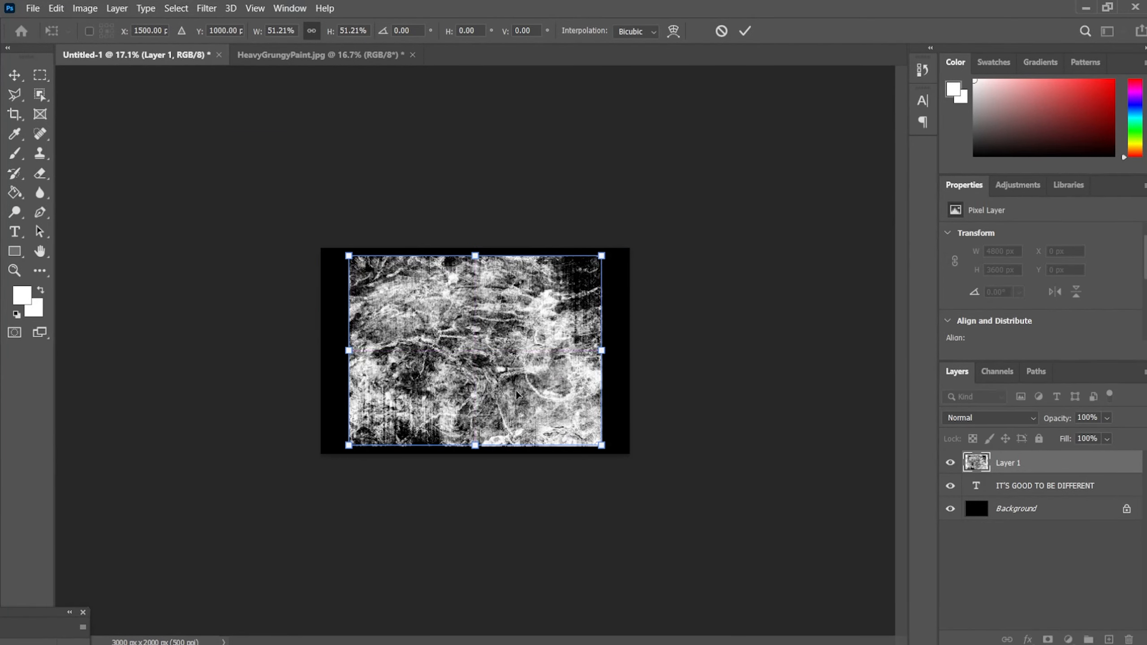
pyautogui.hotkey('ctrl', '+')
pyautogui.hotkey('ctrl', '+')
pyautogui.scroll(1, 490, 359)
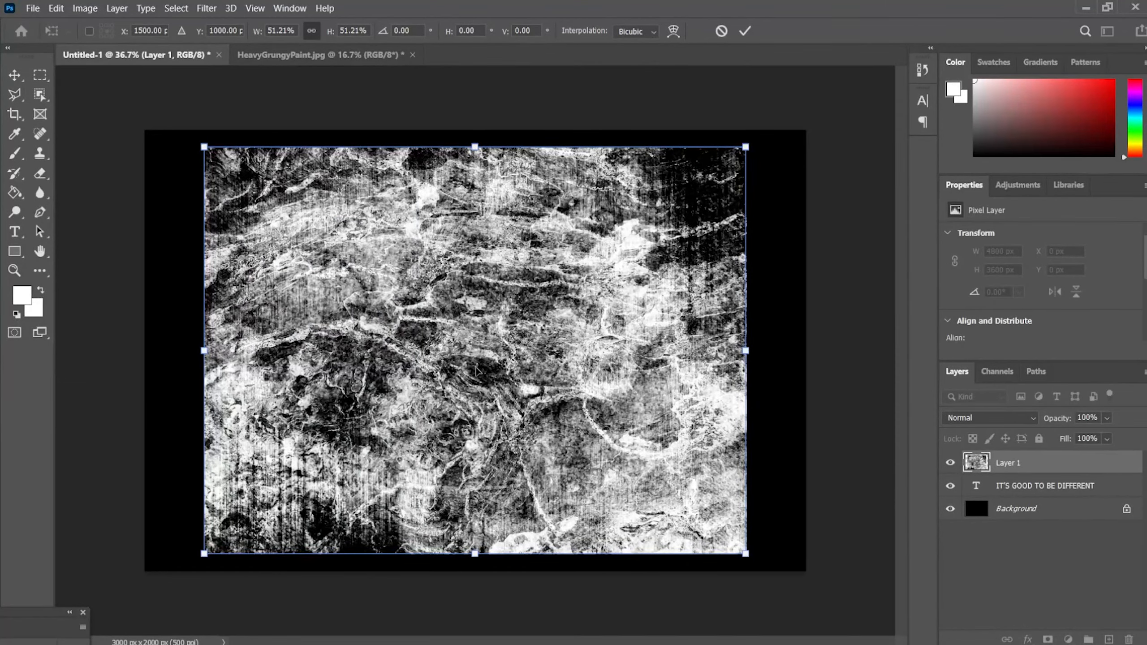
pyautogui.moveTo(746, 554); pyautogui.dragTo(769, 571)
pyautogui.moveTo(582, 461); pyautogui.dragTo(570, 451)
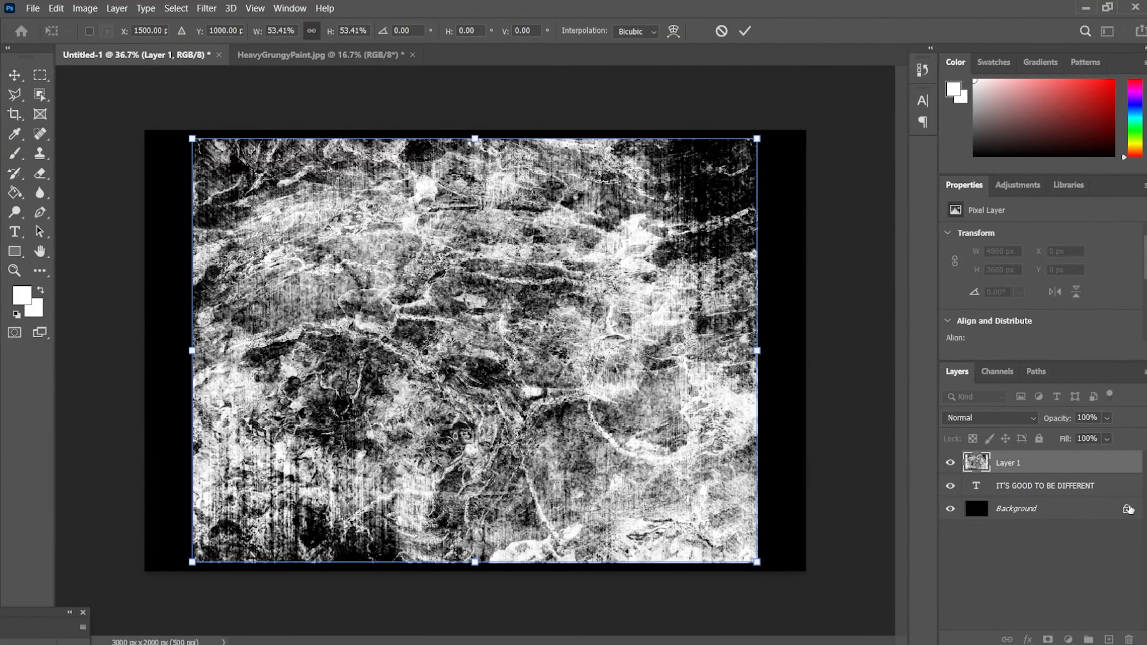
pyautogui.press('Return')
pyautogui.keyDown('alt'); pyautogui.click(1053, 472); pyautogui.keyUp('alt')
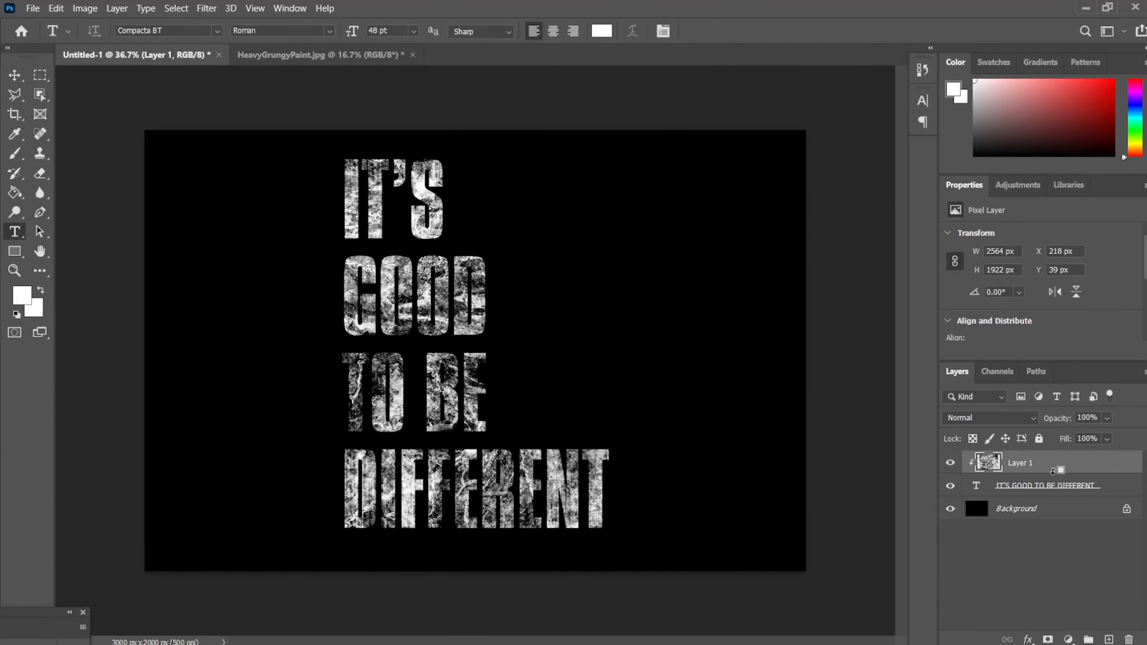
# Reduce the saturation of the clipped texture layer with Hue/Saturation.
pyautogui.scroll(1, 423, 391)
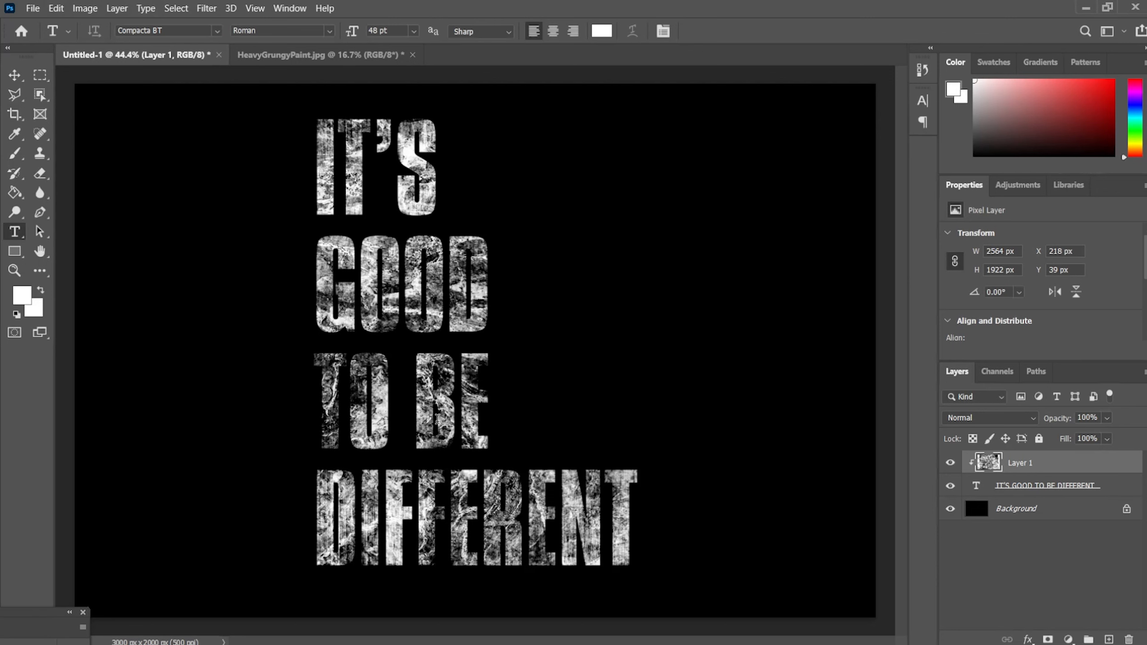
pyautogui.click(85, 8)
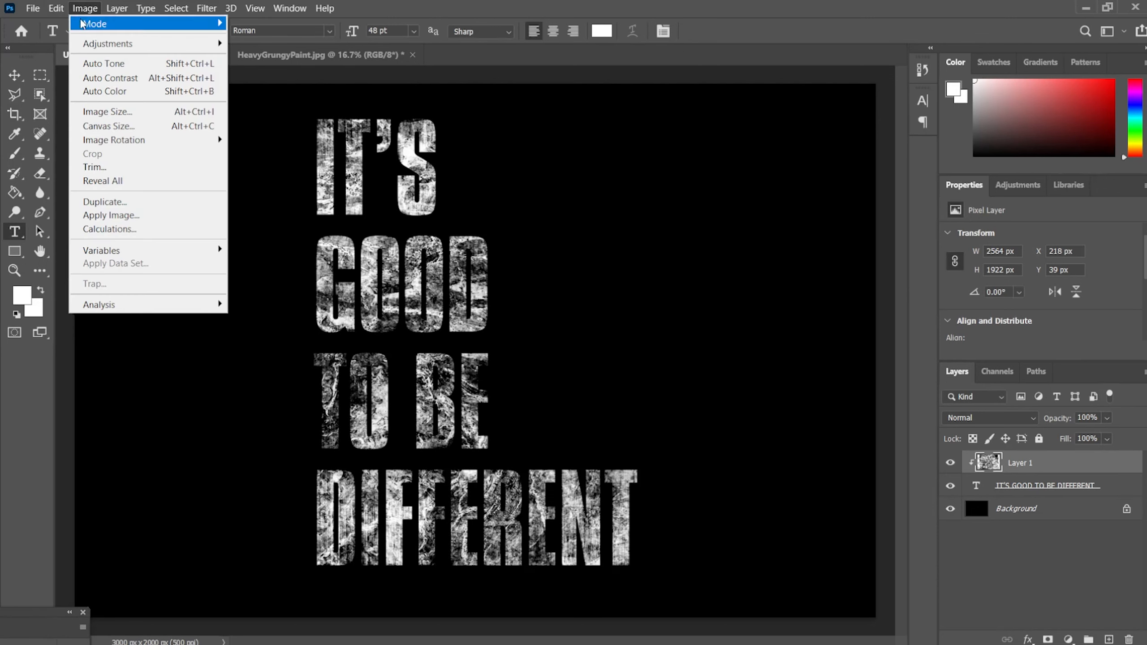
pyautogui.moveTo(107, 43)
pyautogui.click(269, 119)
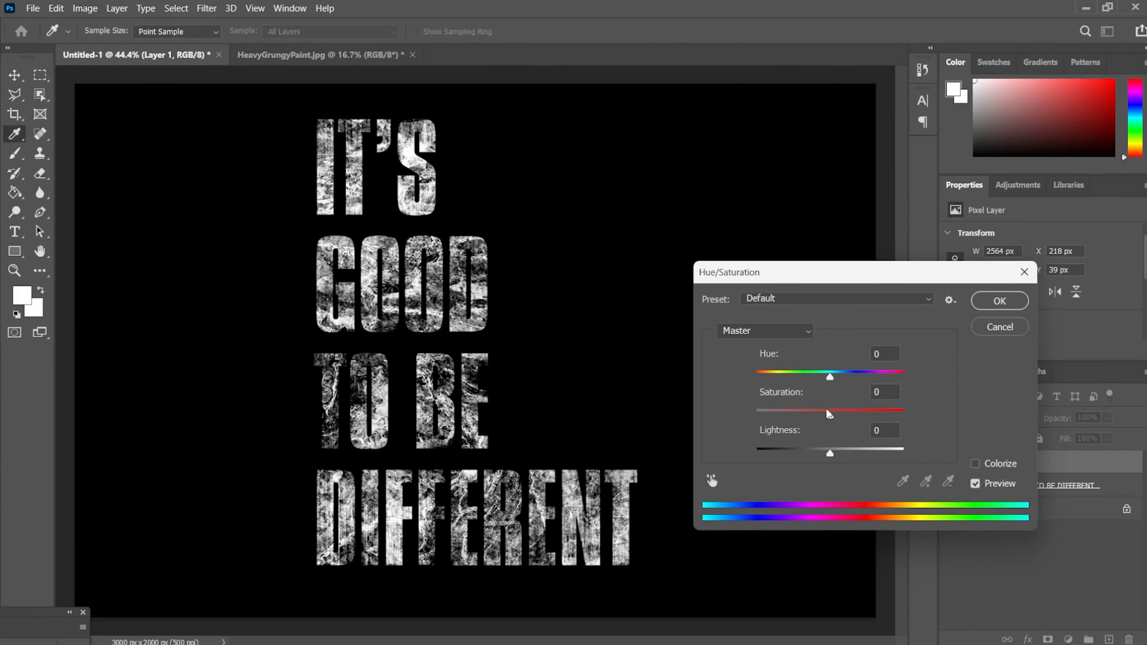
pyautogui.moveTo(827, 411); pyautogui.dragTo(765, 413)
pyautogui.click(997, 304)
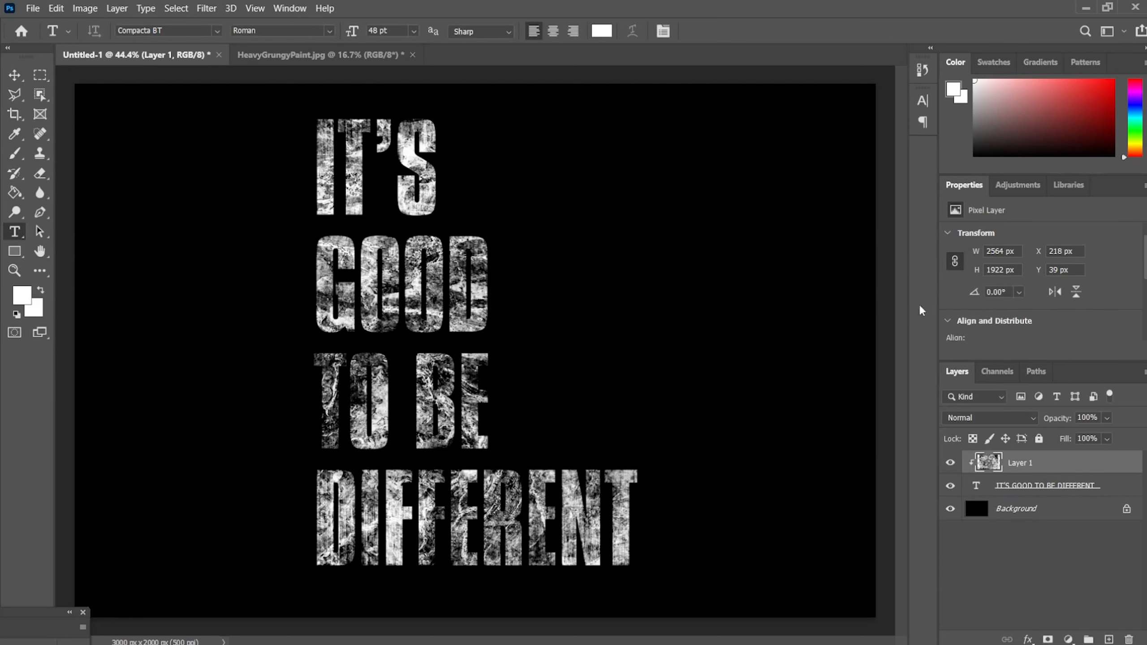
# Brighten the clipped texture with Levels, setting the input levels to 19, 4.05 and 206.
pyautogui.click(85, 8)
pyautogui.moveTo(105, 44)
pyautogui.click(255, 64)
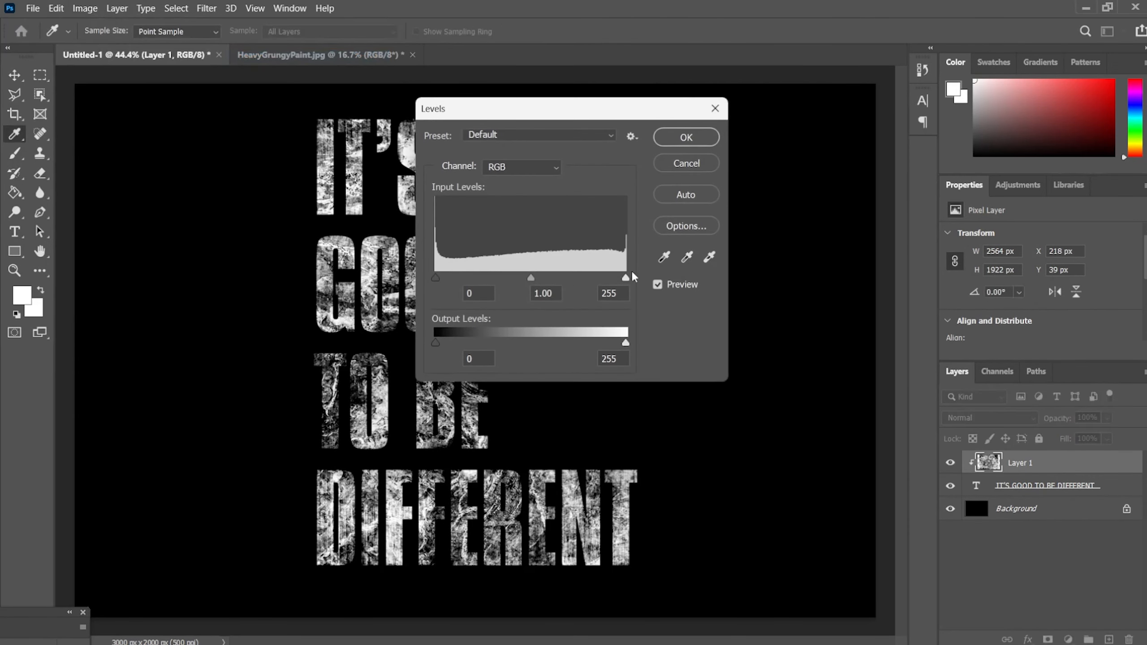
pyautogui.moveTo(567, 114); pyautogui.dragTo(789, 126)
pyautogui.moveTo(752, 290); pyautogui.dragTo(678, 291)
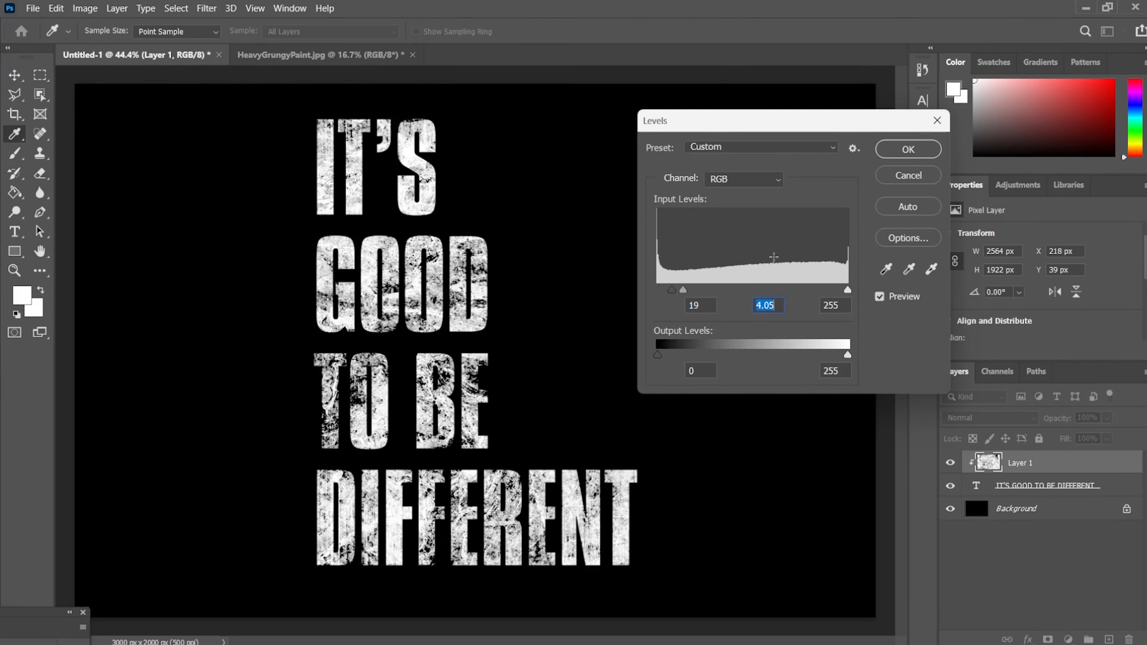
pyautogui.moveTo(849, 292); pyautogui.dragTo(810, 310)
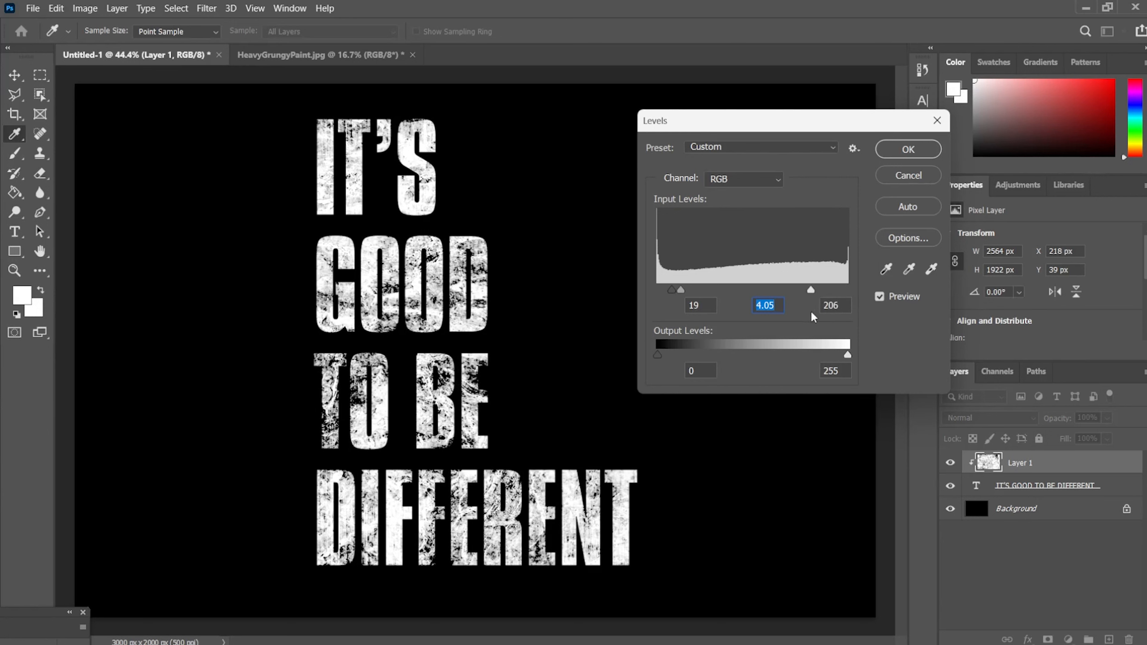
pyautogui.click(916, 153)
pyautogui.press('t')
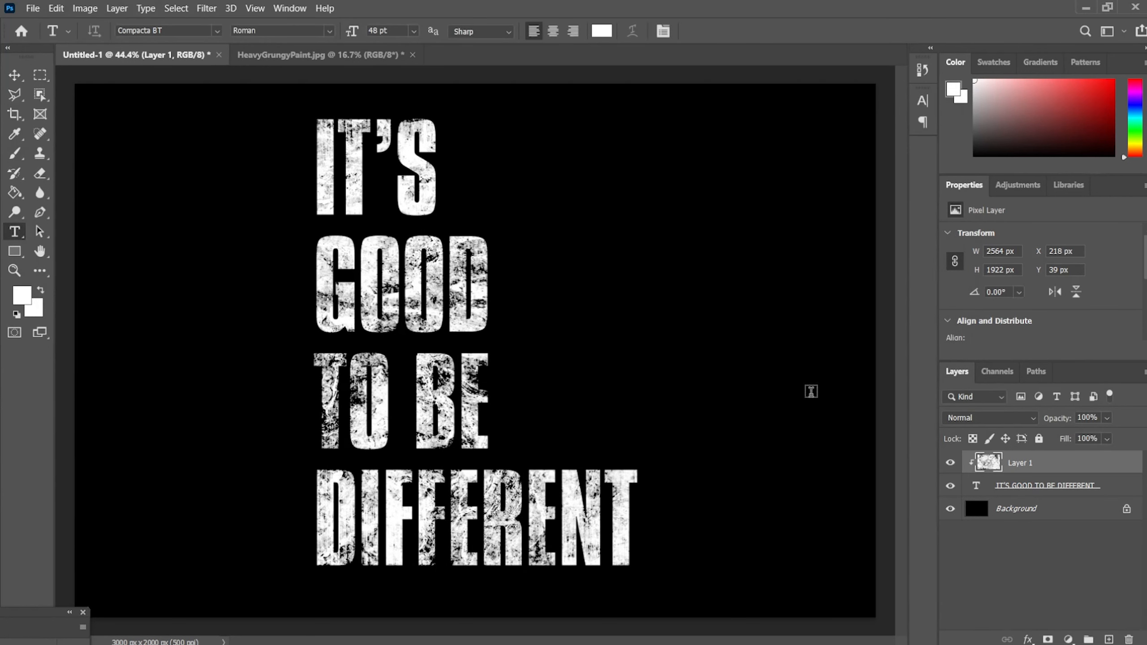
# Add a solid color fill layer in red ff0000 and place it directly below the text layer.
pyautogui.click(1068, 639)
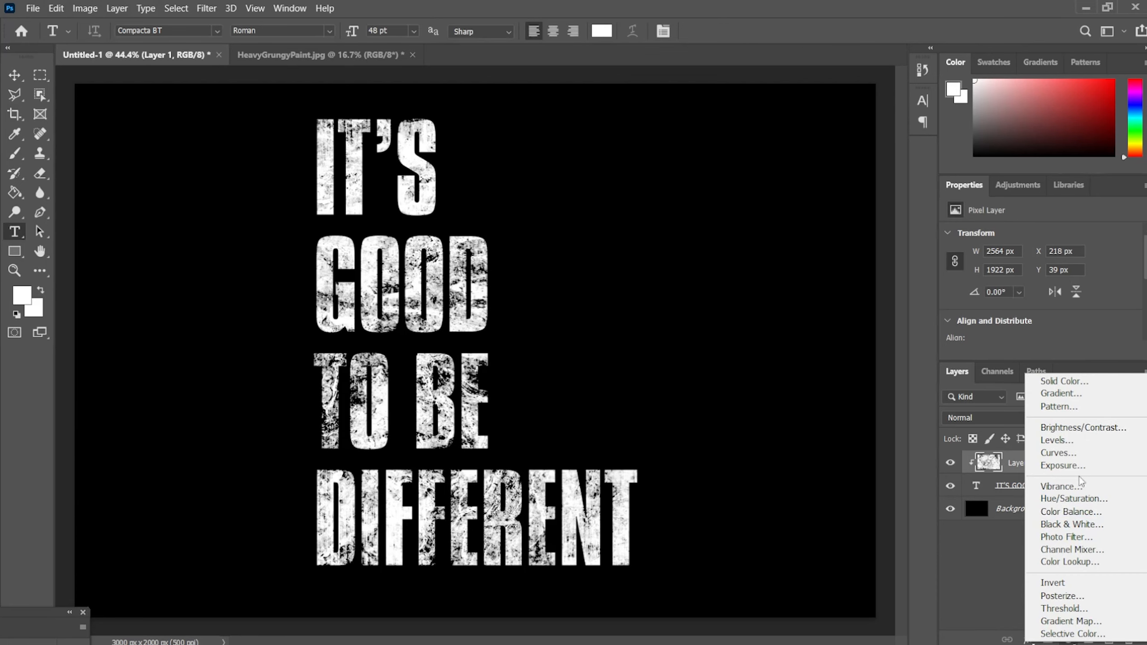
pyautogui.click(1081, 384)
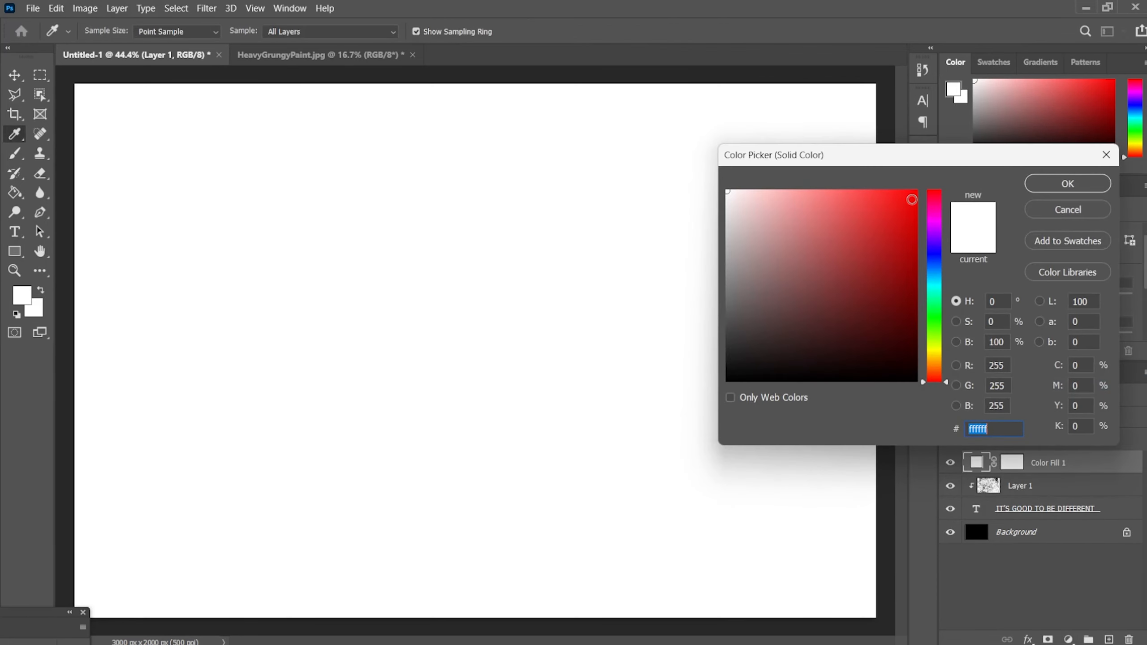
pyautogui.write('ff0000')
pyautogui.click(1052, 184)
pyautogui.moveTo(1054, 463); pyautogui.dragTo(1055, 519)
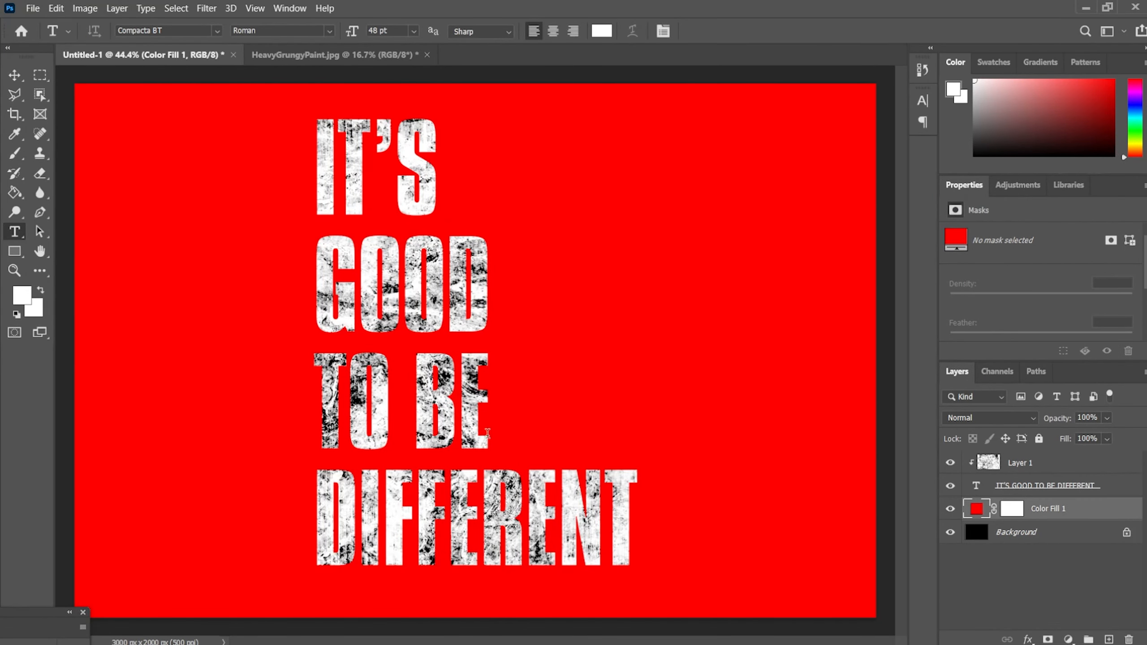
# Change the blend mode of the "IT'S GOOD TO BE DIFFERENT" text layer to Screen.
pyautogui.click(1109, 486)
pyautogui.click(975, 418)
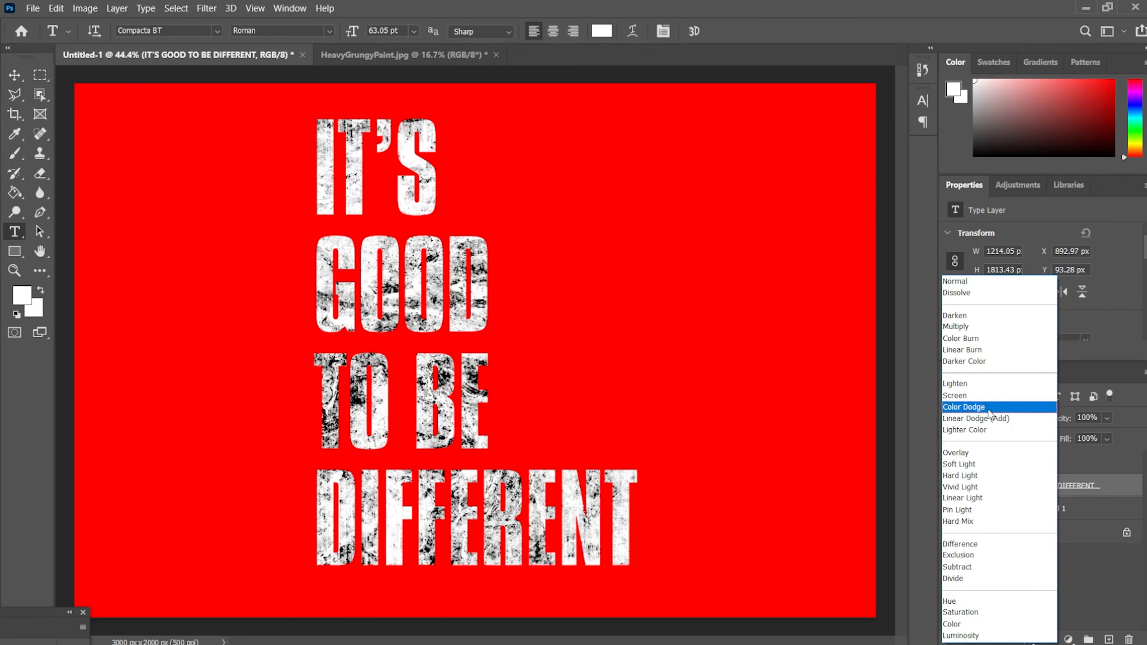
pyautogui.click(1017, 402)
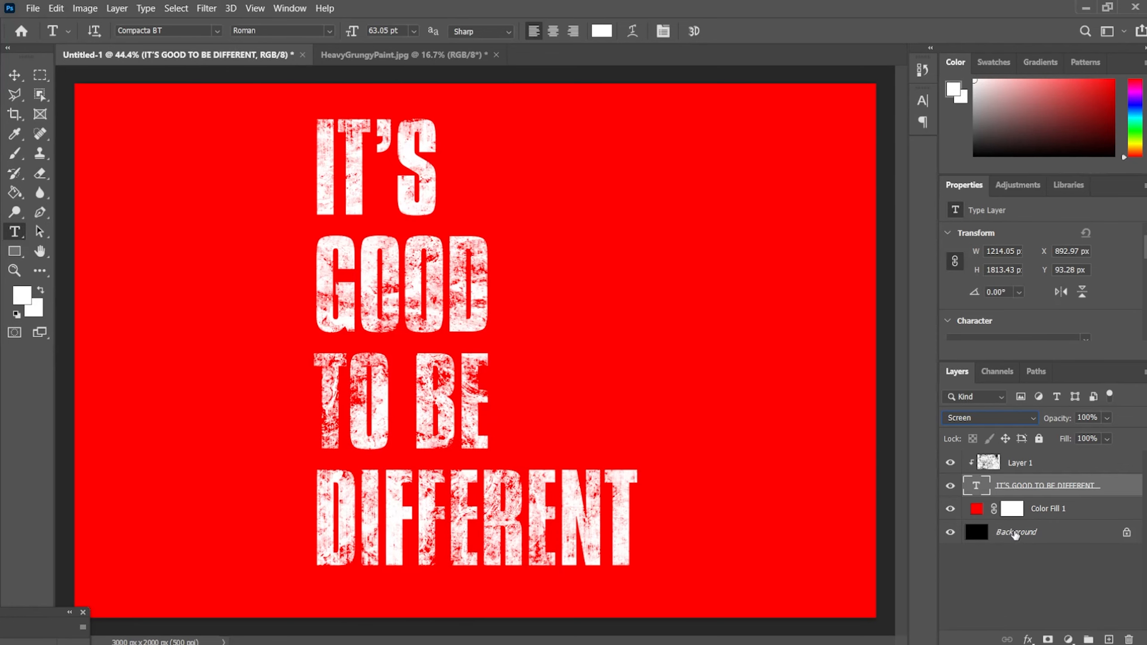
# Delete the black Background layer.
pyautogui.click(1020, 535)
pyautogui.click(1128, 639)
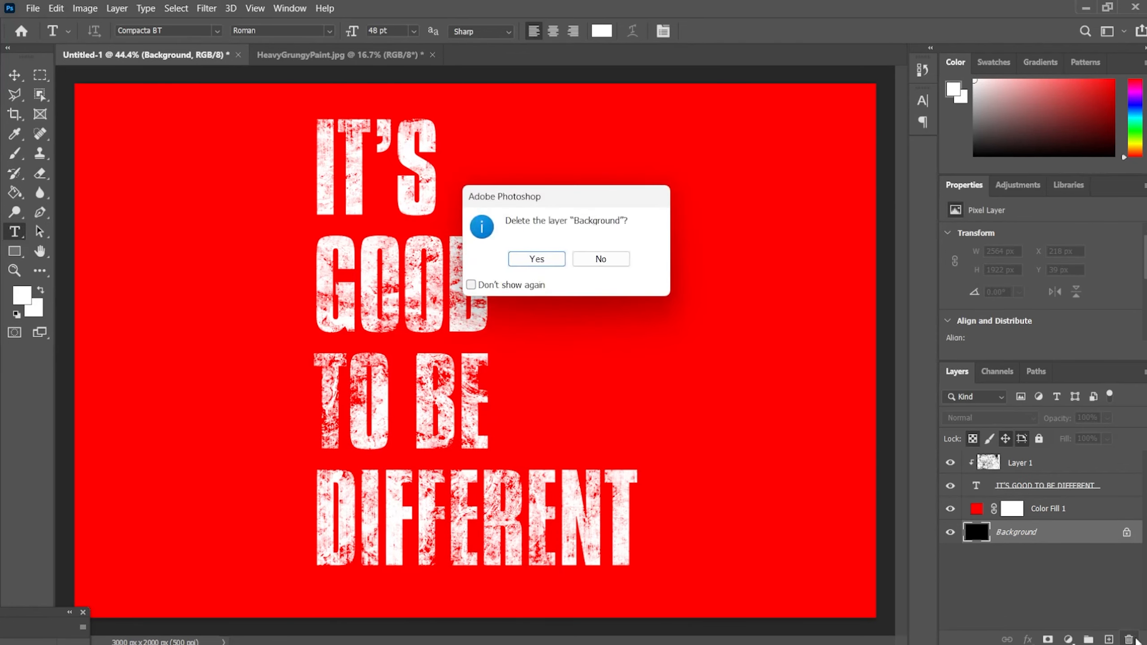
pyautogui.click(556, 259)
# Recolor the solid color fill layer to a very dark, near-black blue.
pyautogui.doubleClick(976, 508)
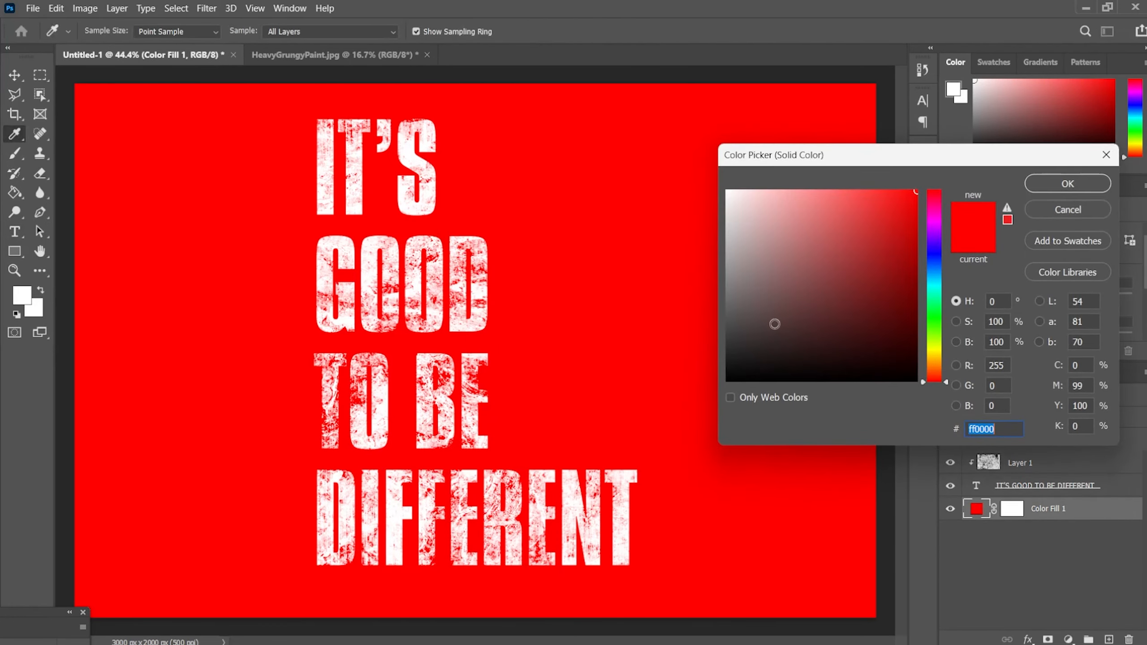
pyautogui.moveTo(775, 324); pyautogui.dragTo(835, 296)
pyautogui.click(934, 307)
pyautogui.click(934, 255)
pyautogui.moveTo(809, 335)
pyautogui.mouseDown()
pyautogui.moveTo(728, 370)
pyautogui.moveTo(749, 359)
pyautogui.mouseUp()
pyautogui.click(1068, 183)
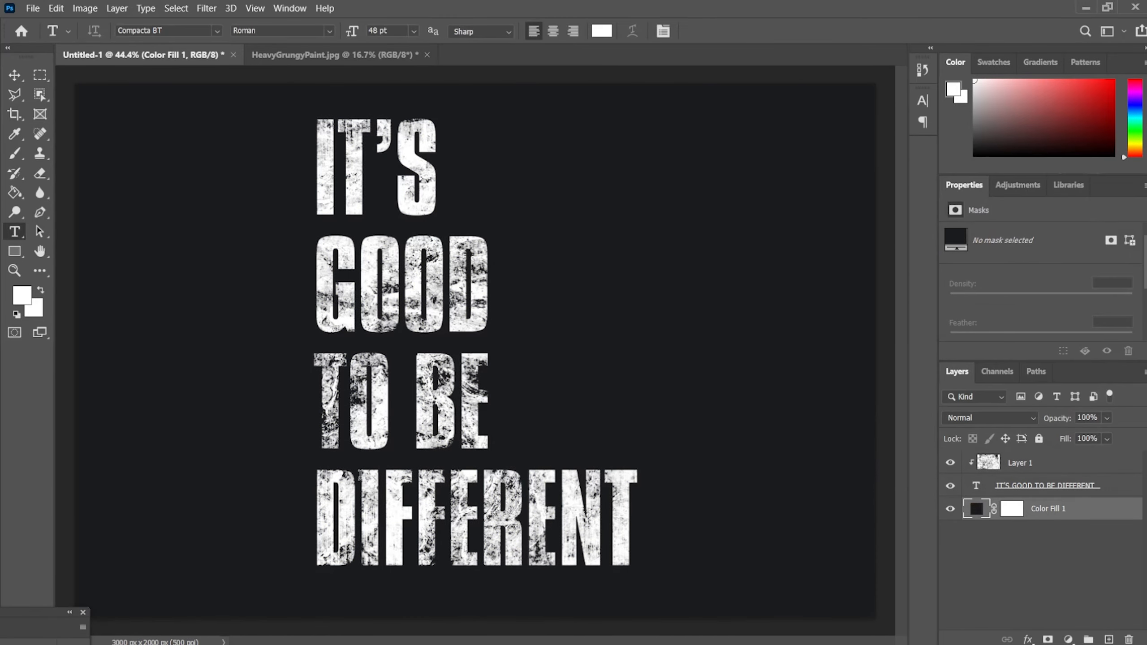
# Group the text layer and its clipped texture layer under the name "Text effects".
pyautogui.scroll(-1, 608, 367)
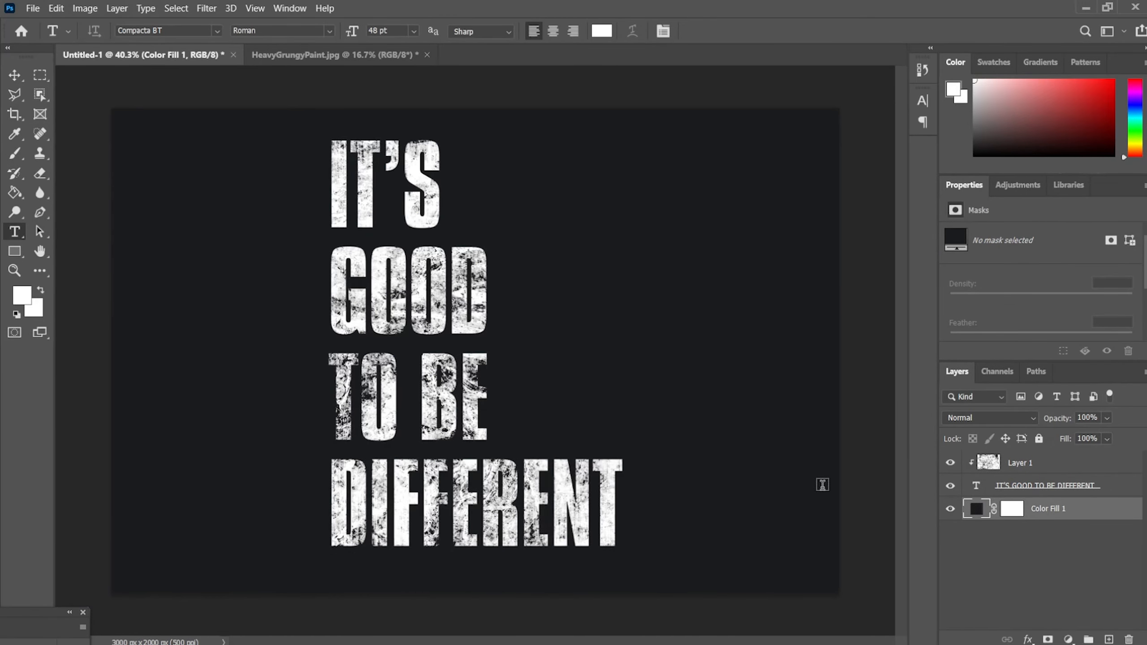
pyautogui.click(1116, 489)
pyautogui.keyDown('shift'); pyautogui.click(1093, 469); pyautogui.keyUp('shift')
pyautogui.rightClick(1092, 469)
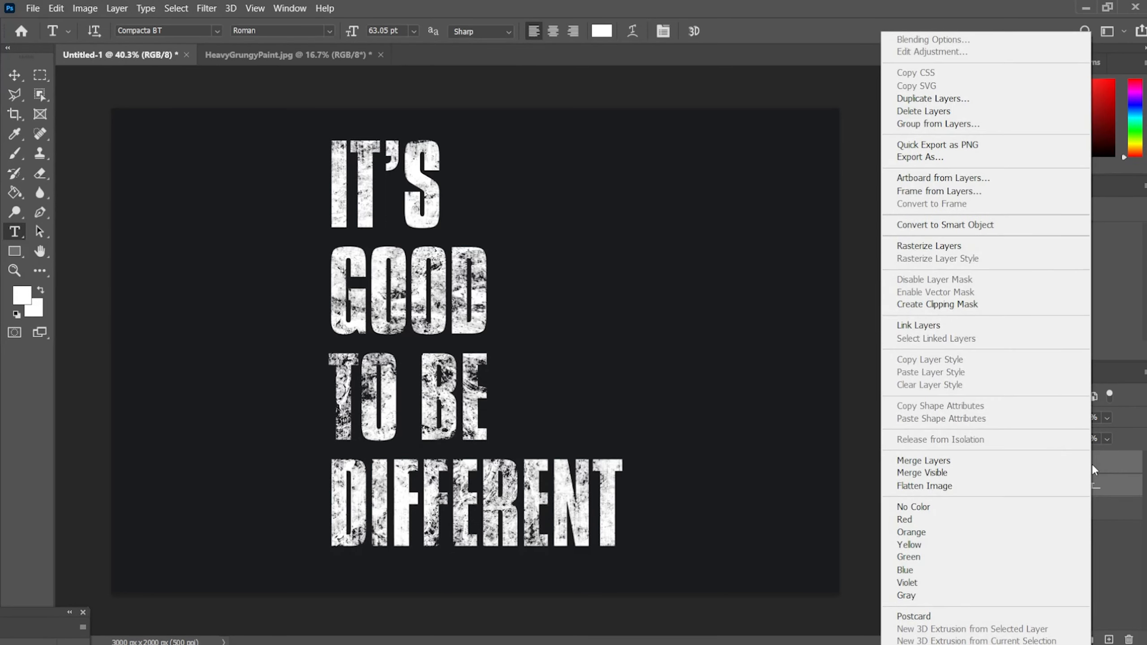
pyautogui.click(908, 124)
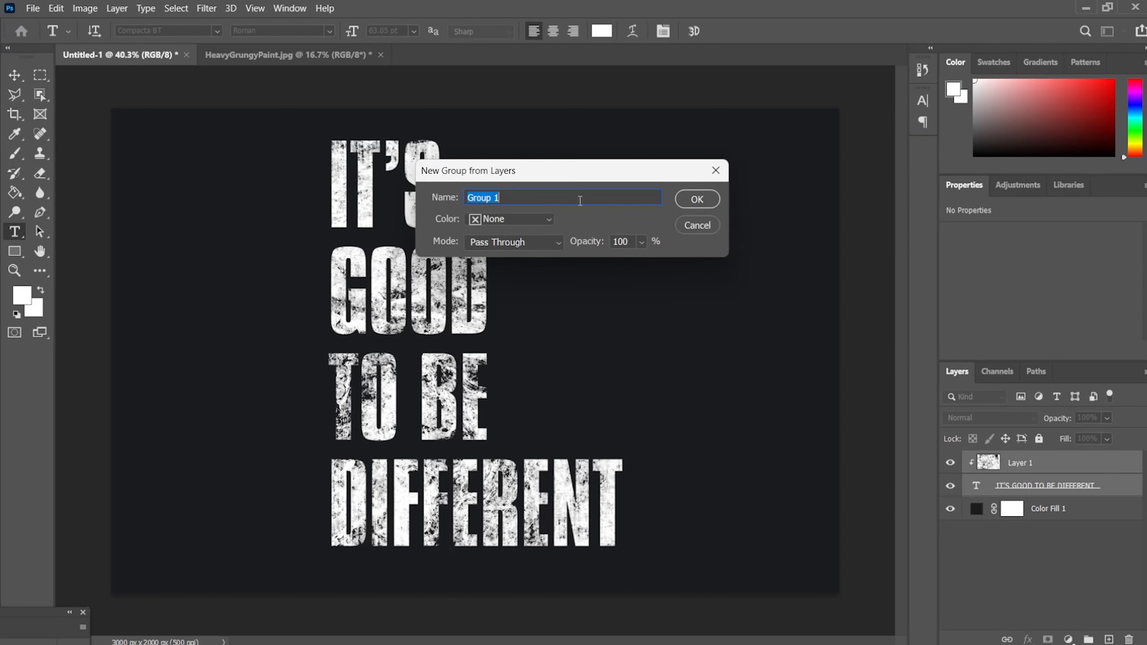
pyautogui.write('tEXT')
pyautogui.press('BackSpace')
pyautogui.press('BackSpace')
pyautogui.press('BackSpace')
pyautogui.press('capslock')
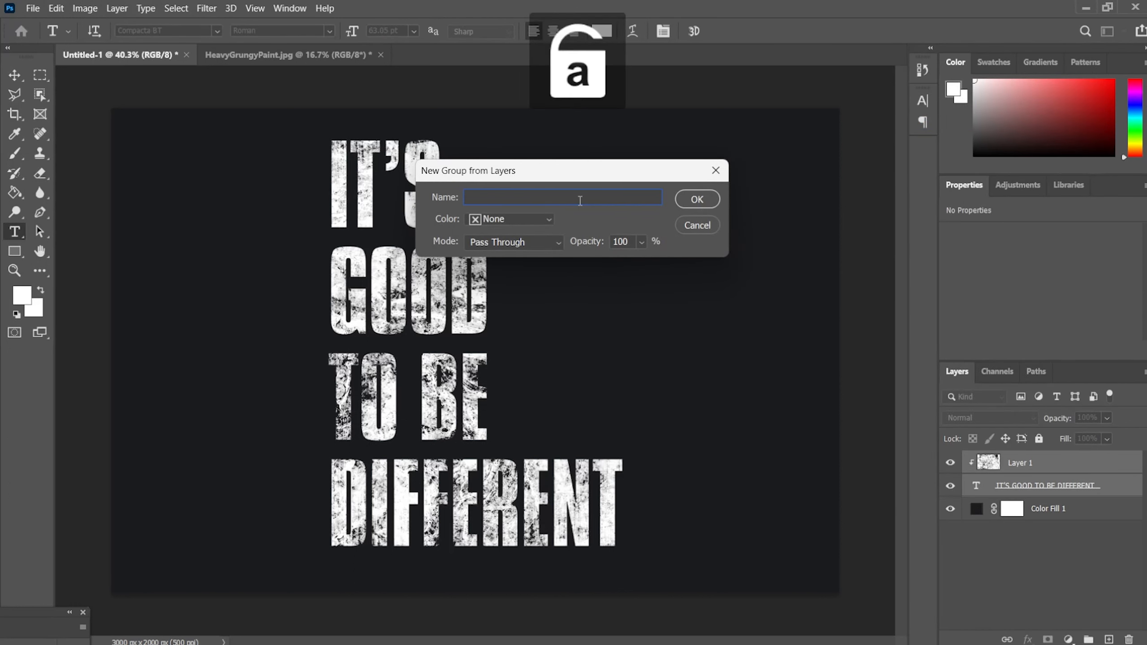
pyautogui.write('Text effects')
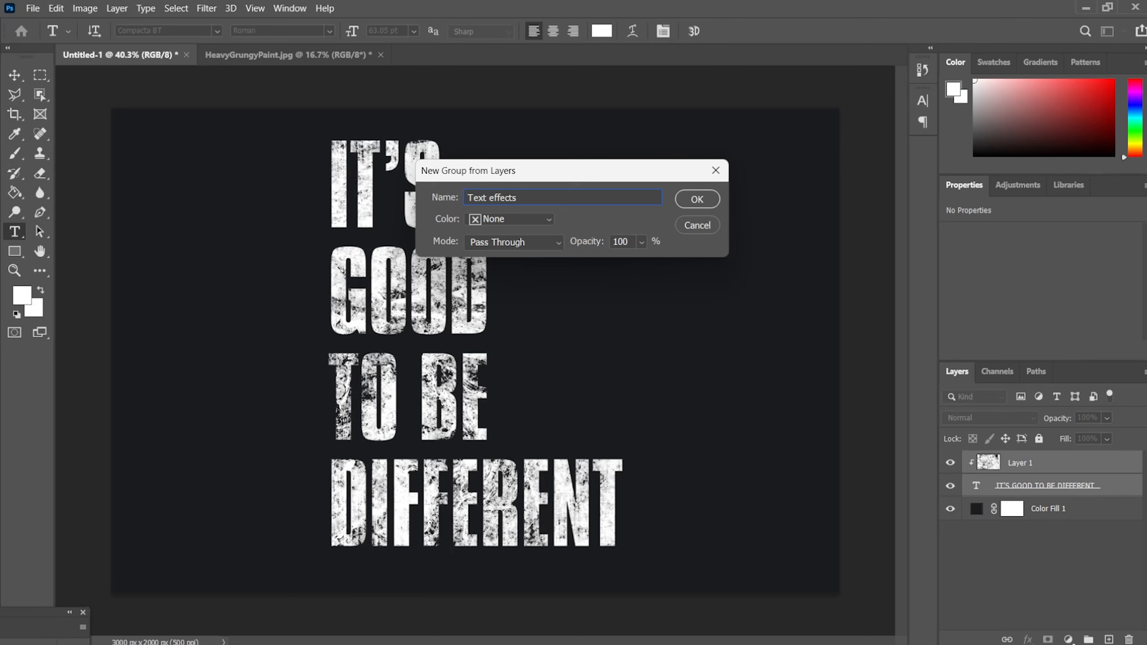
pyautogui.click(711, 199)
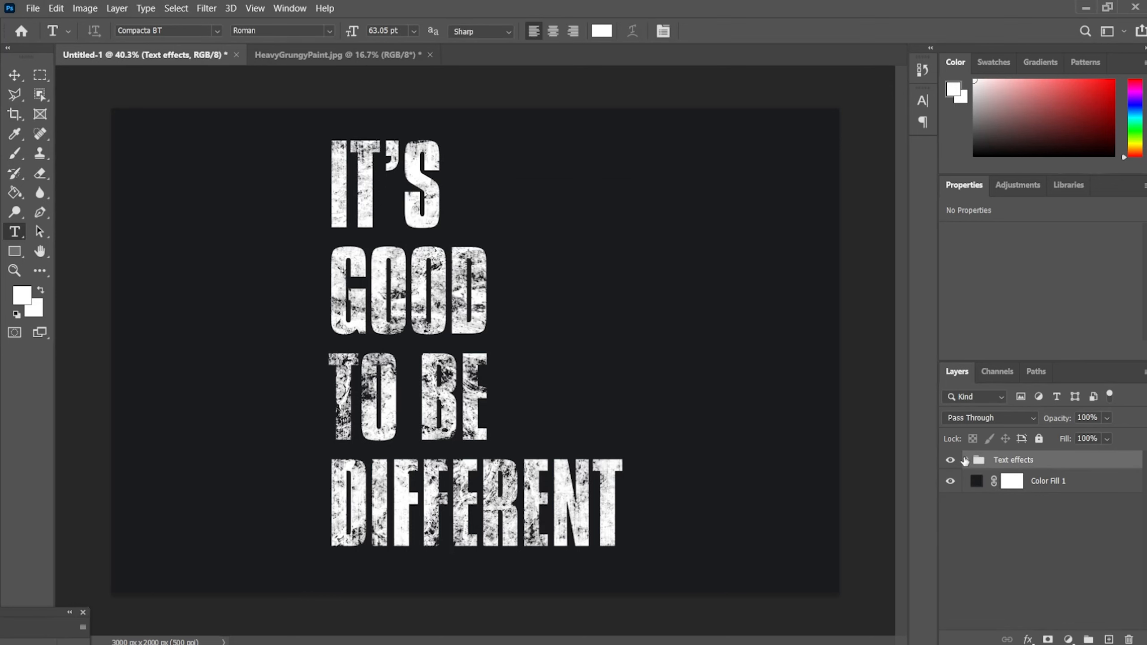
# Add a Threshold adjustment layer at the top inside the Text effects group and set its level to 114.
pyautogui.hotkey('ctrl', '0')
pyautogui.click(968, 460)
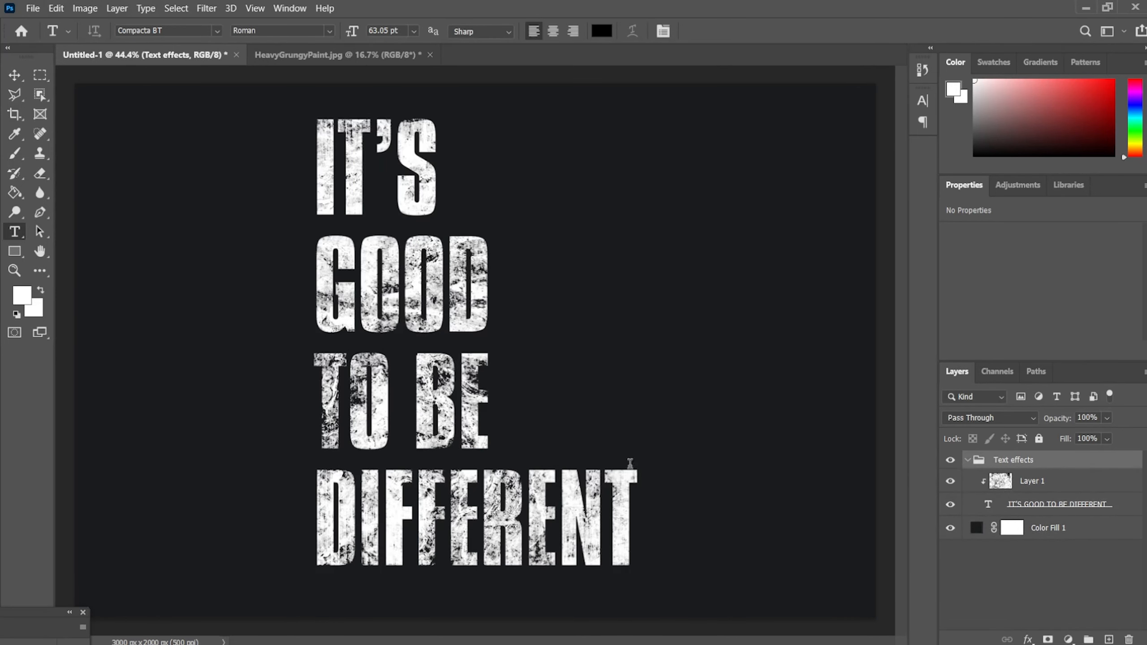
pyautogui.click(1068, 639)
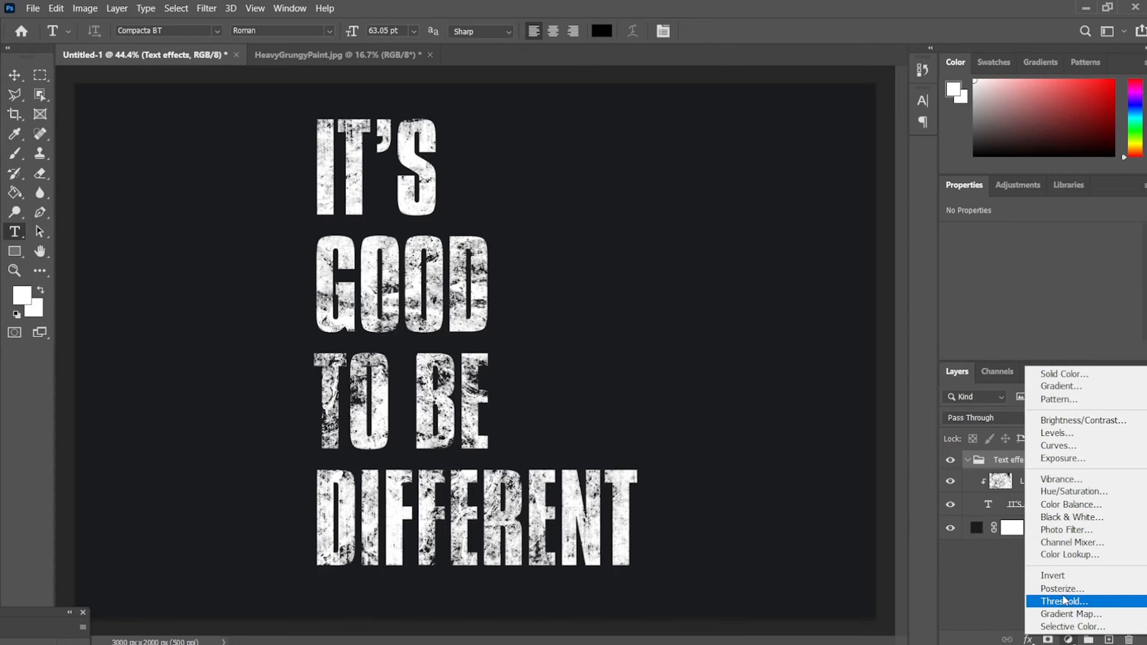
pyautogui.click(1064, 601)
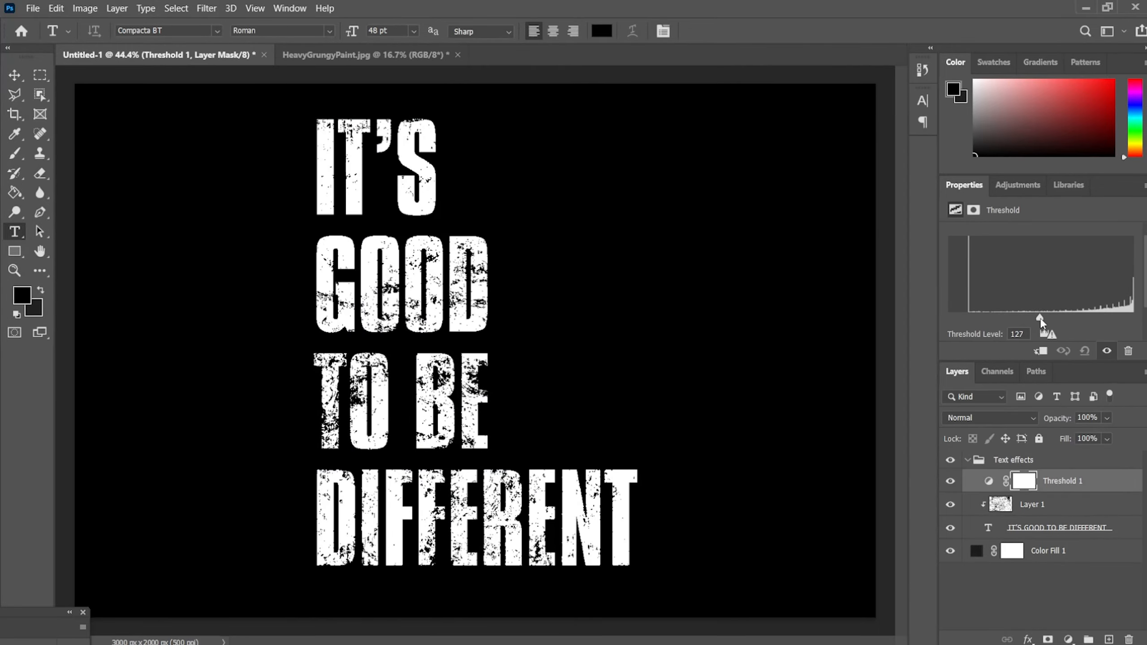
pyautogui.moveTo(1040, 318)
pyautogui.mouseDown()
pyautogui.moveTo(1093, 314)
pyautogui.moveTo(1011, 316)
pyautogui.moveTo(1030, 317)
pyautogui.mouseUp()
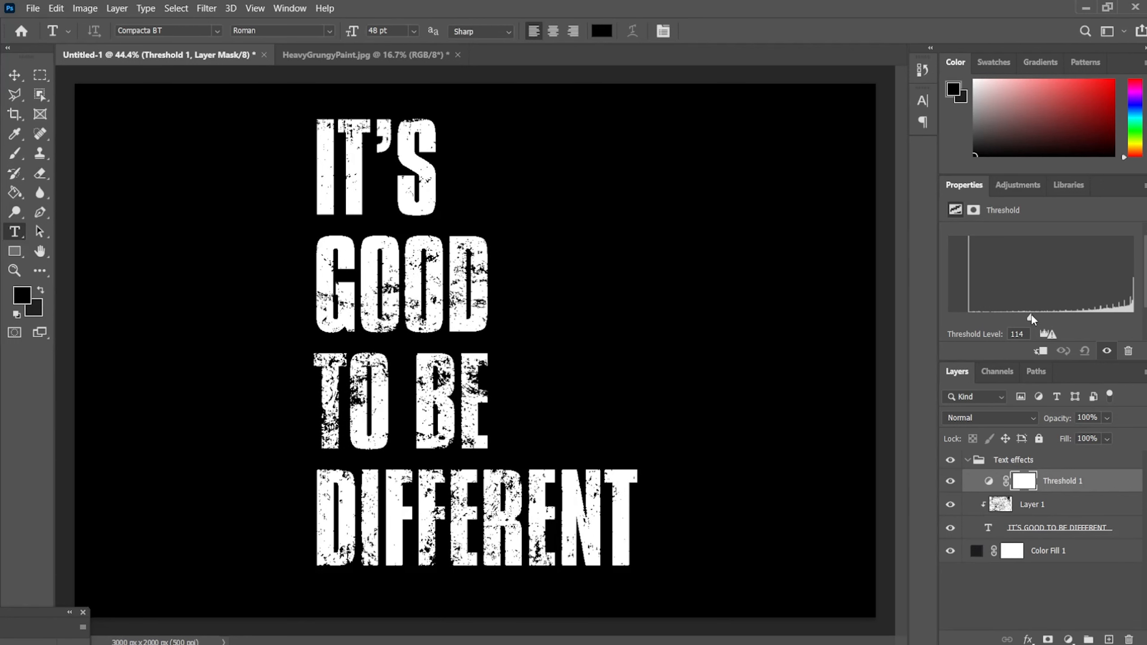
# Lower the Threshold adjustment layer's opacity to 18% and toggle its visibility to compare the effect.
pyautogui.click(1108, 418)
pyautogui.moveTo(1093, 434); pyautogui.dragTo(1068, 436)
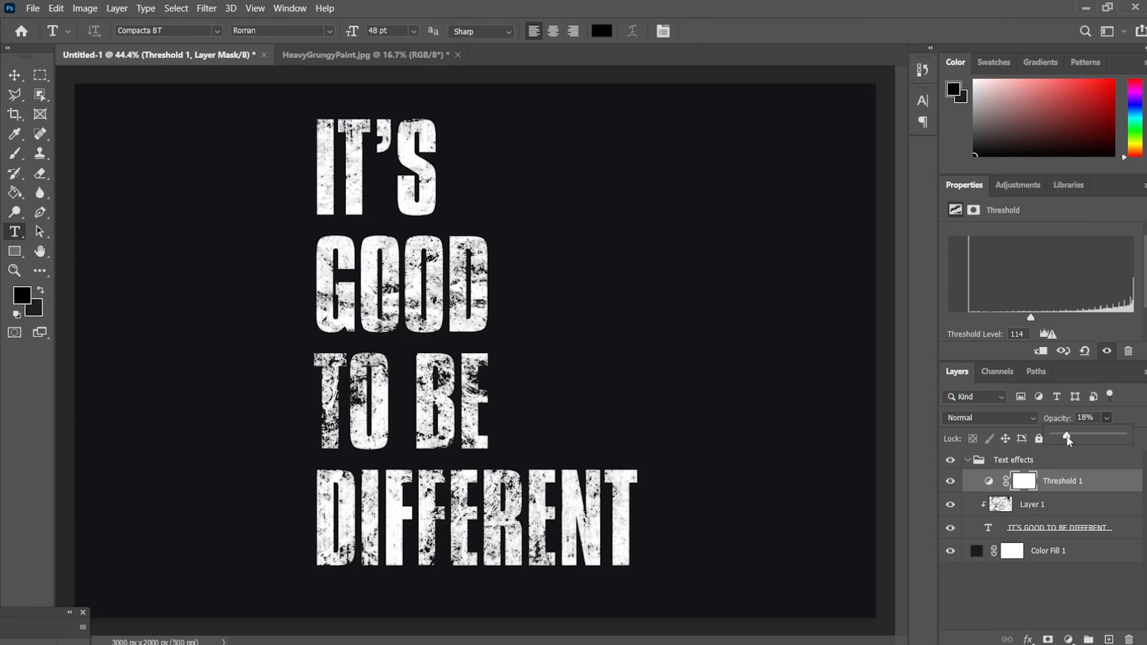
pyautogui.click(950, 481)
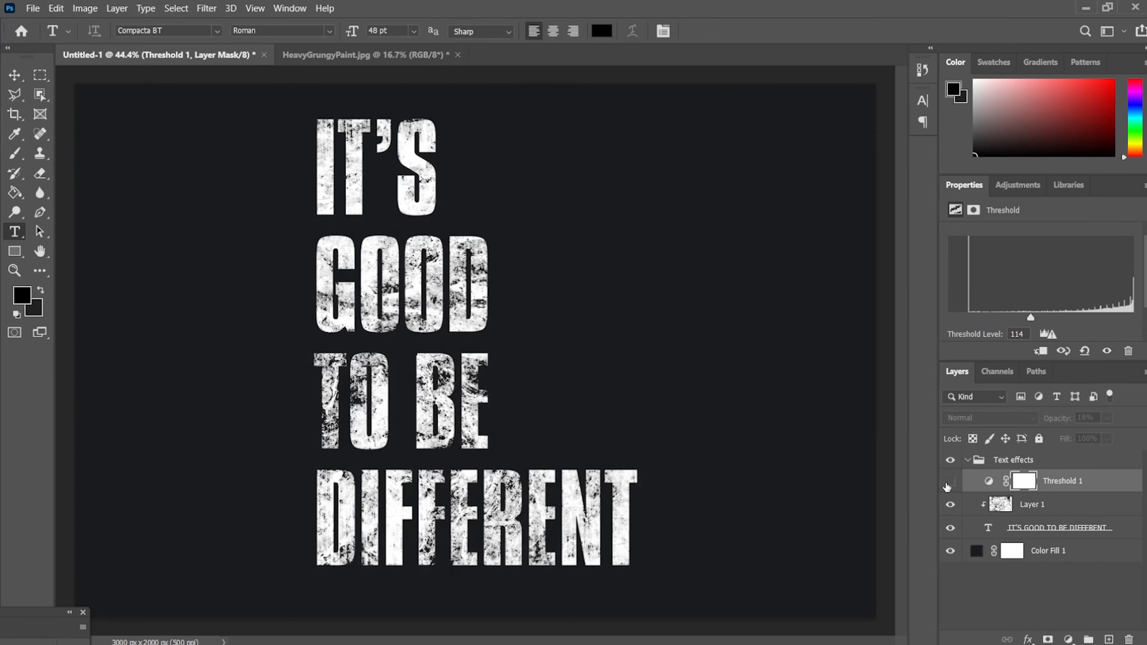
pyautogui.click(950, 480)
pyautogui.click(950, 481)
pyautogui.click(949, 481)
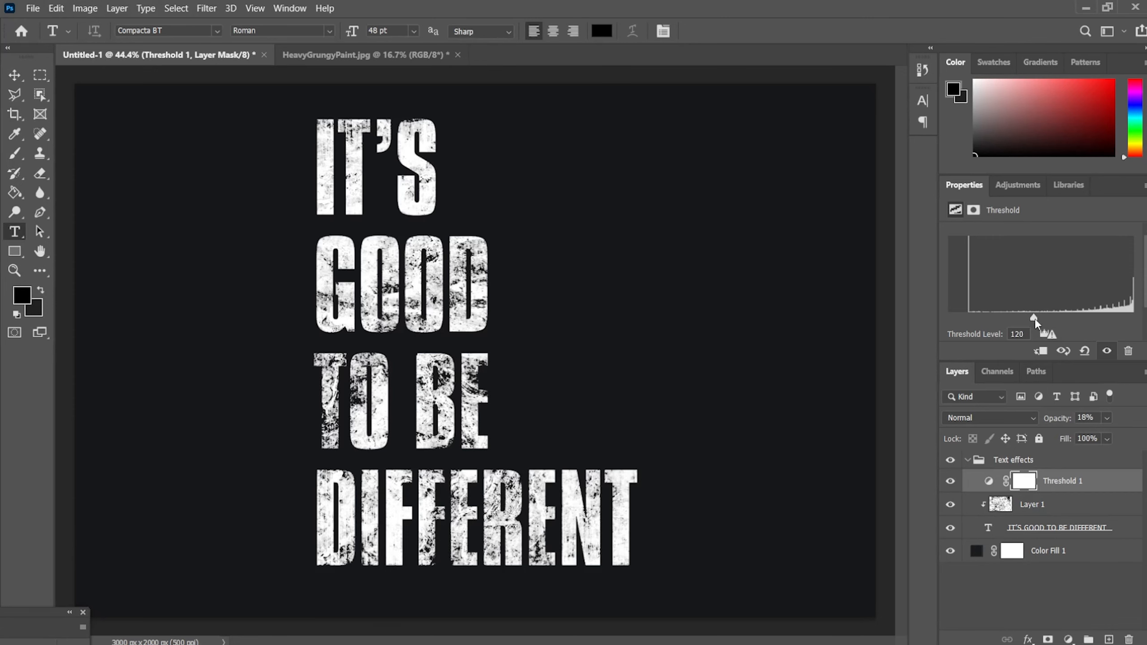
# Set the Threshold level to 122 and the adjustment layer's opacity to 25%, toggling its visibility to compare.
pyautogui.moveTo(1034, 318); pyautogui.dragTo(1037, 319)
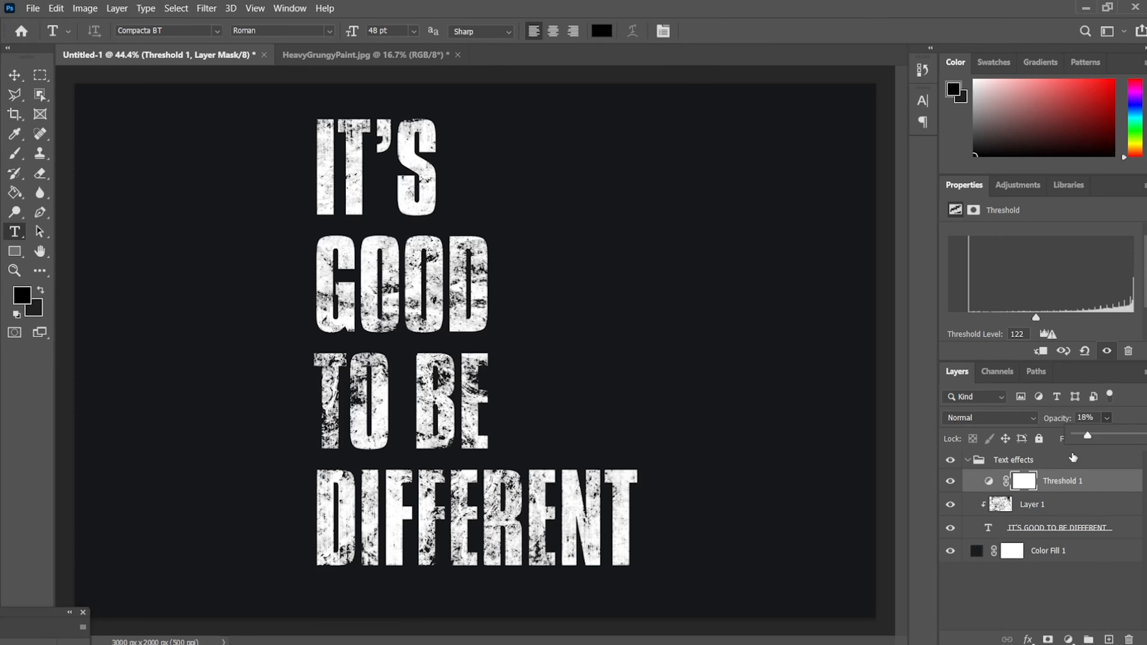
pyautogui.click(950, 481)
pyautogui.click(949, 482)
pyautogui.click(949, 482)
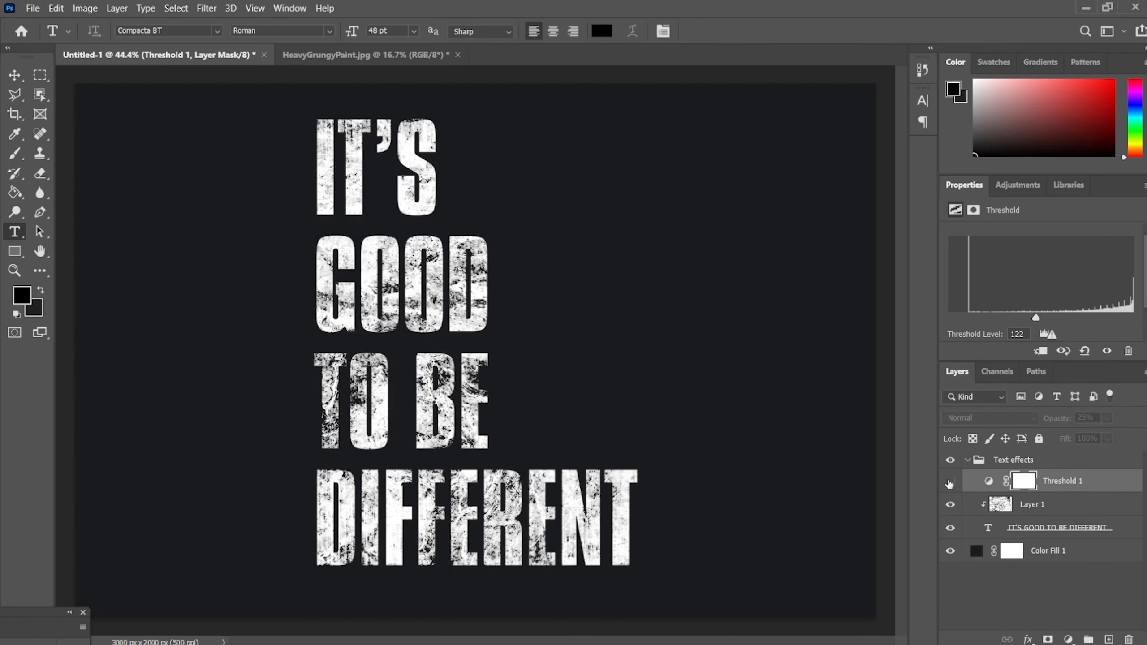
pyautogui.click(949, 482)
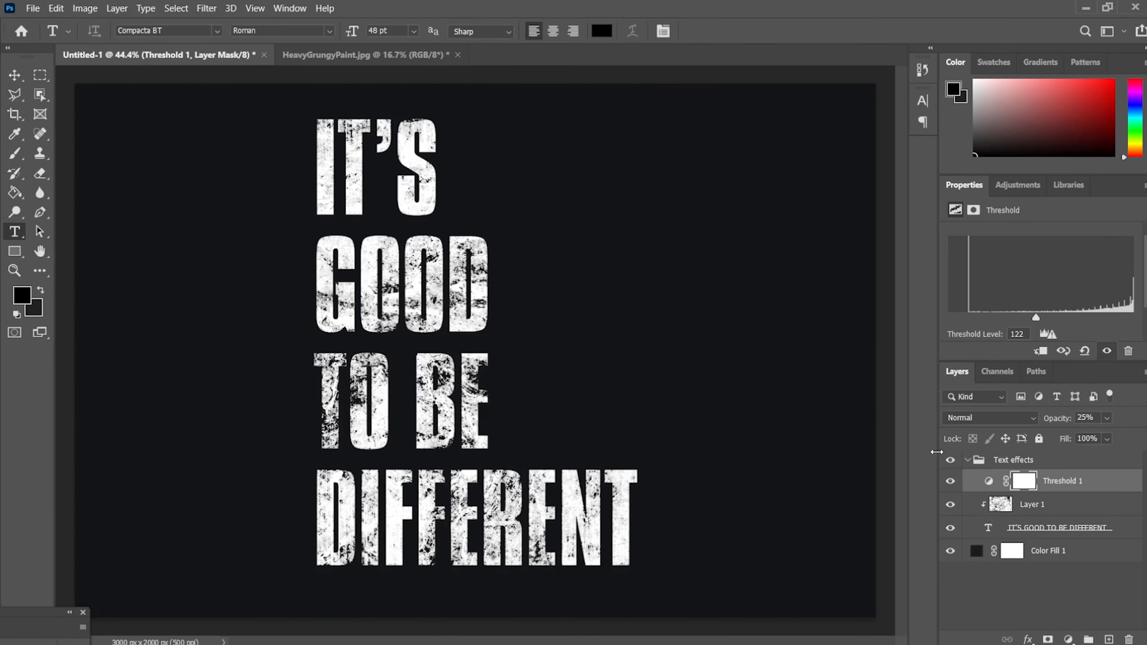
# Collapse the Text effects group and review the finished text effect on the whole canvas.
pyautogui.click(969, 459)
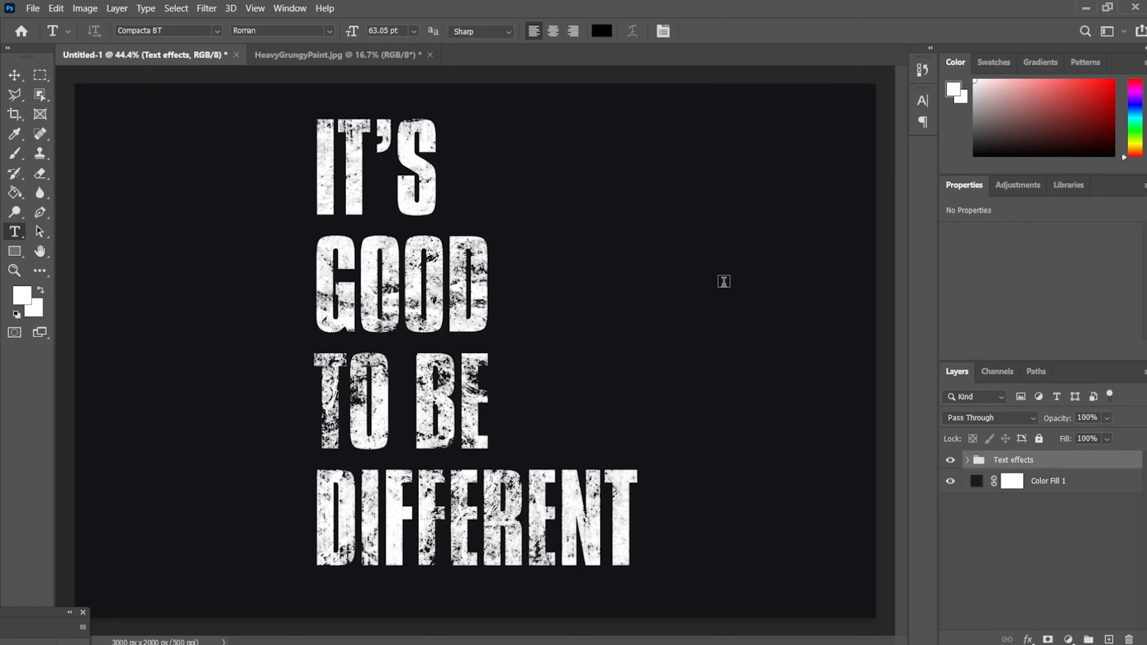
pyautogui.scroll(-2, 724, 281)
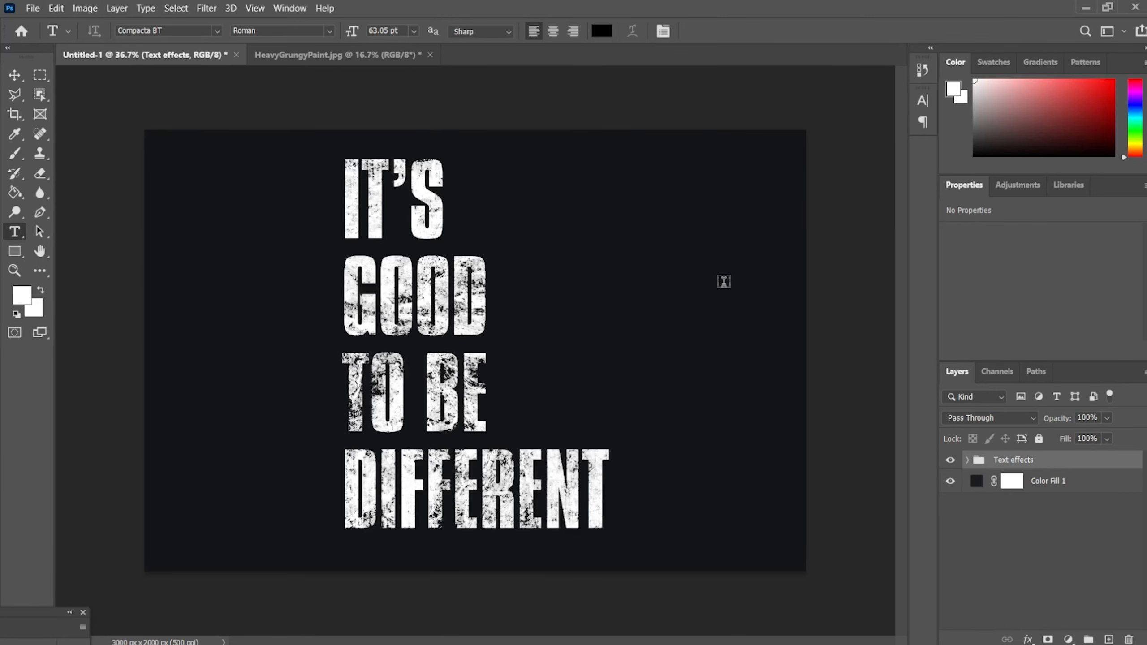
pyautogui.scroll(1, 724, 281)
pyautogui.scroll(1, 724, 281)
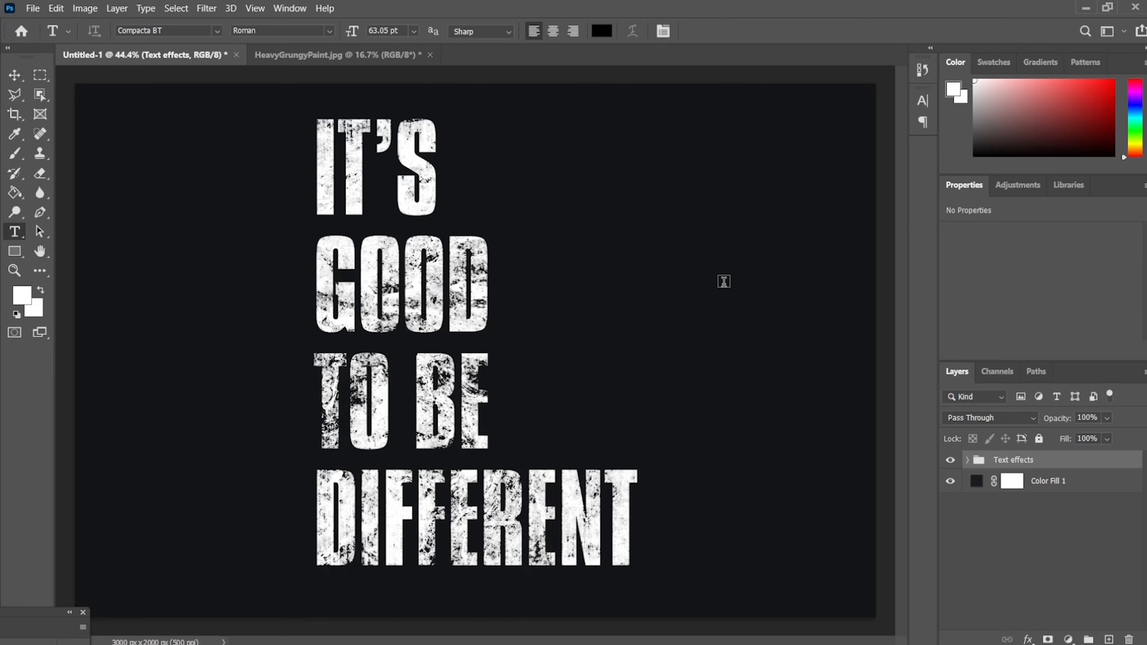